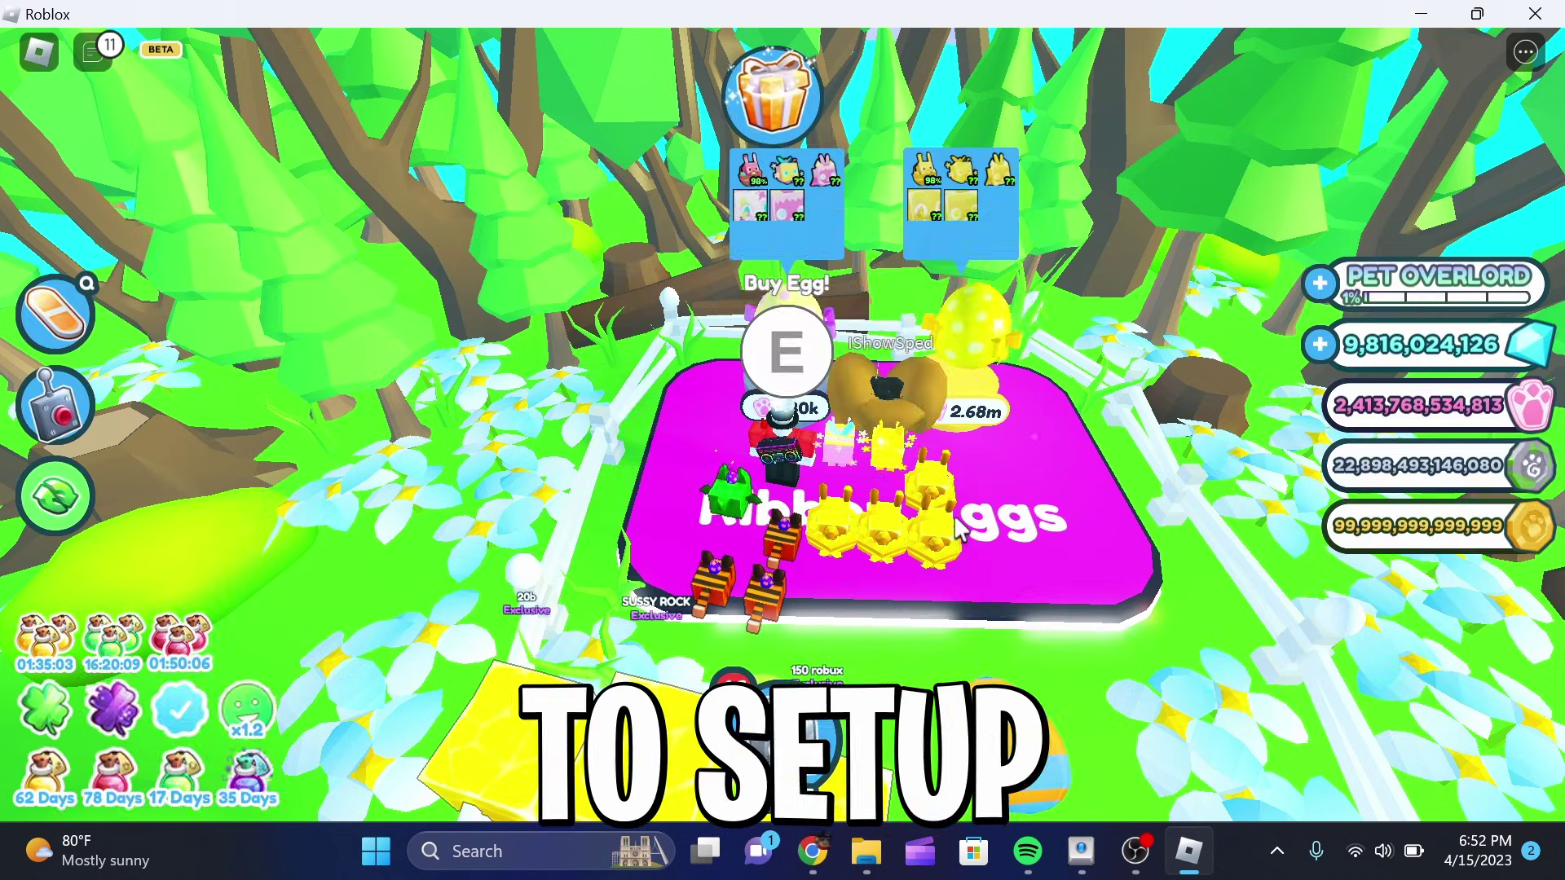
Buy and hatch the first batches of eight Easter Ribbon Eggs at the egg stand
key("e")
left_click(952, 536)
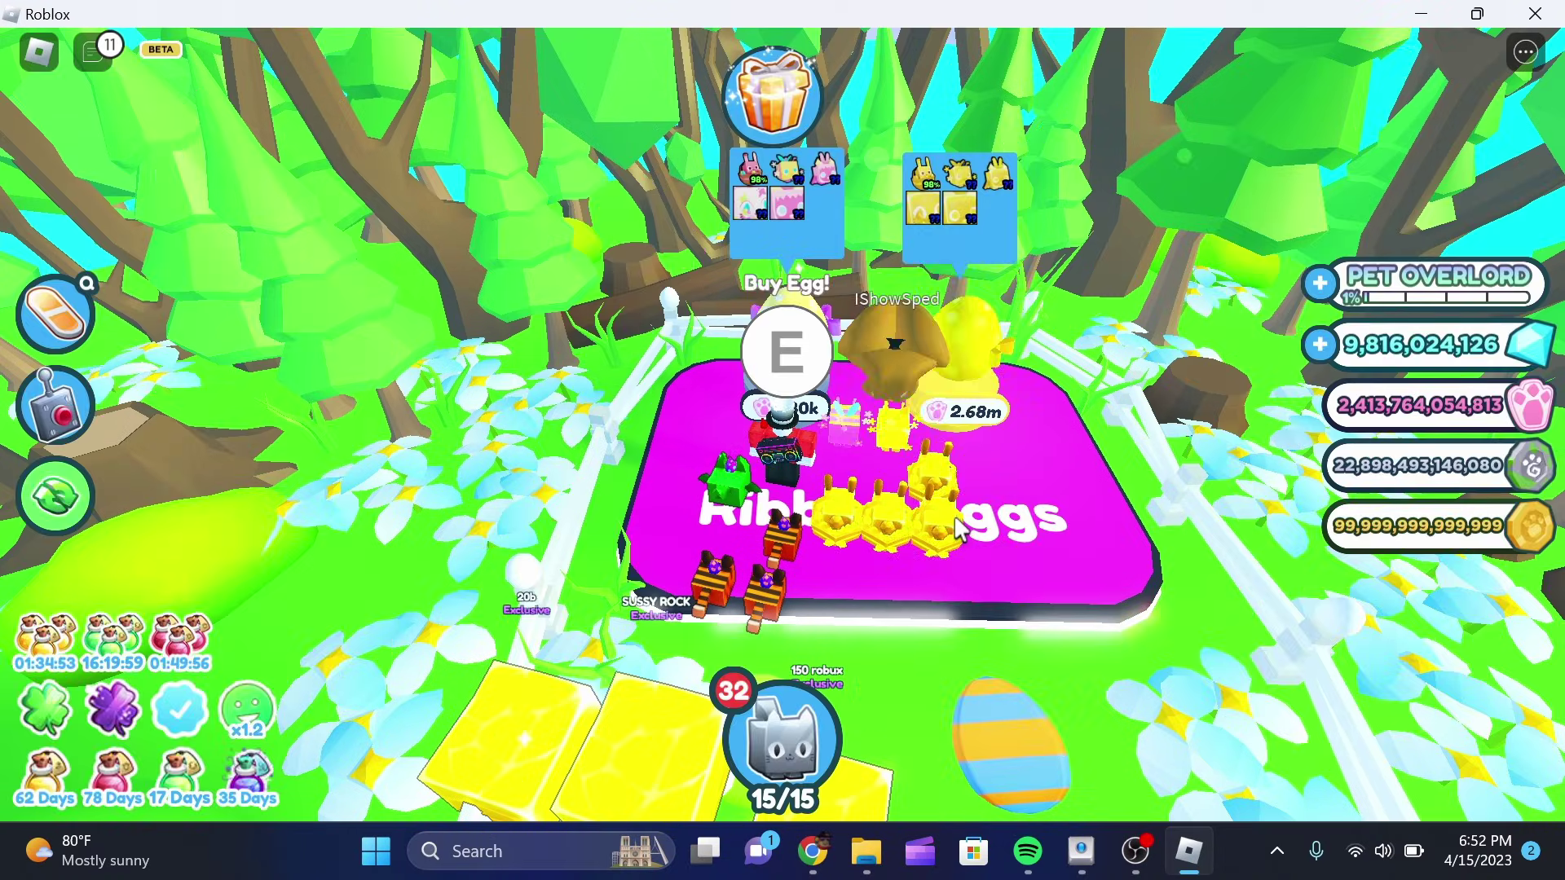
key("e")
left_click(962, 530)
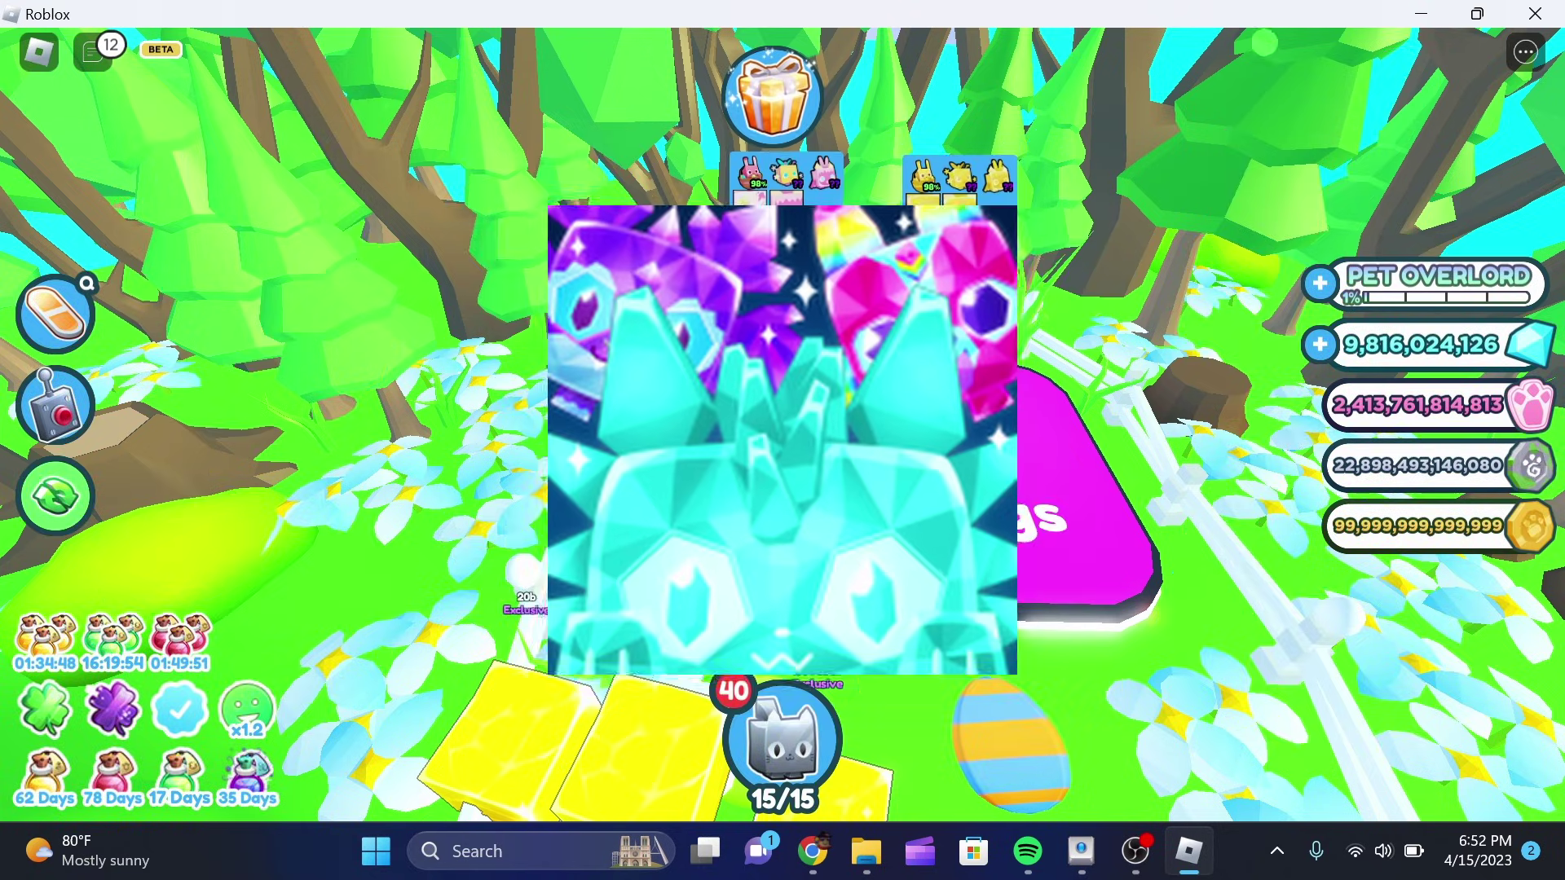
key("e")
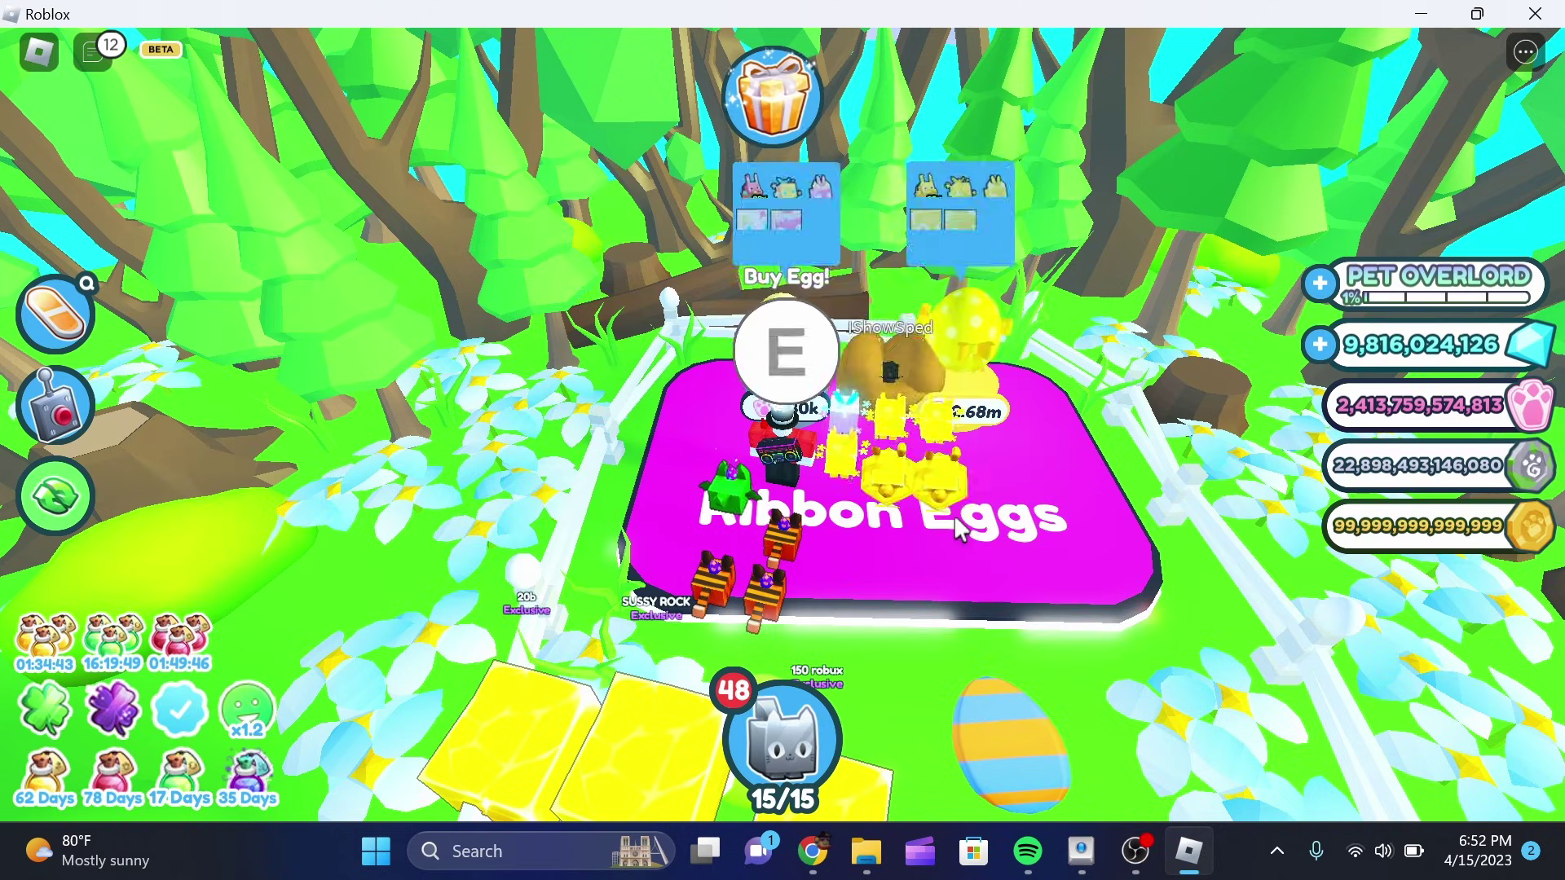
key("e")
left_click(955, 558)
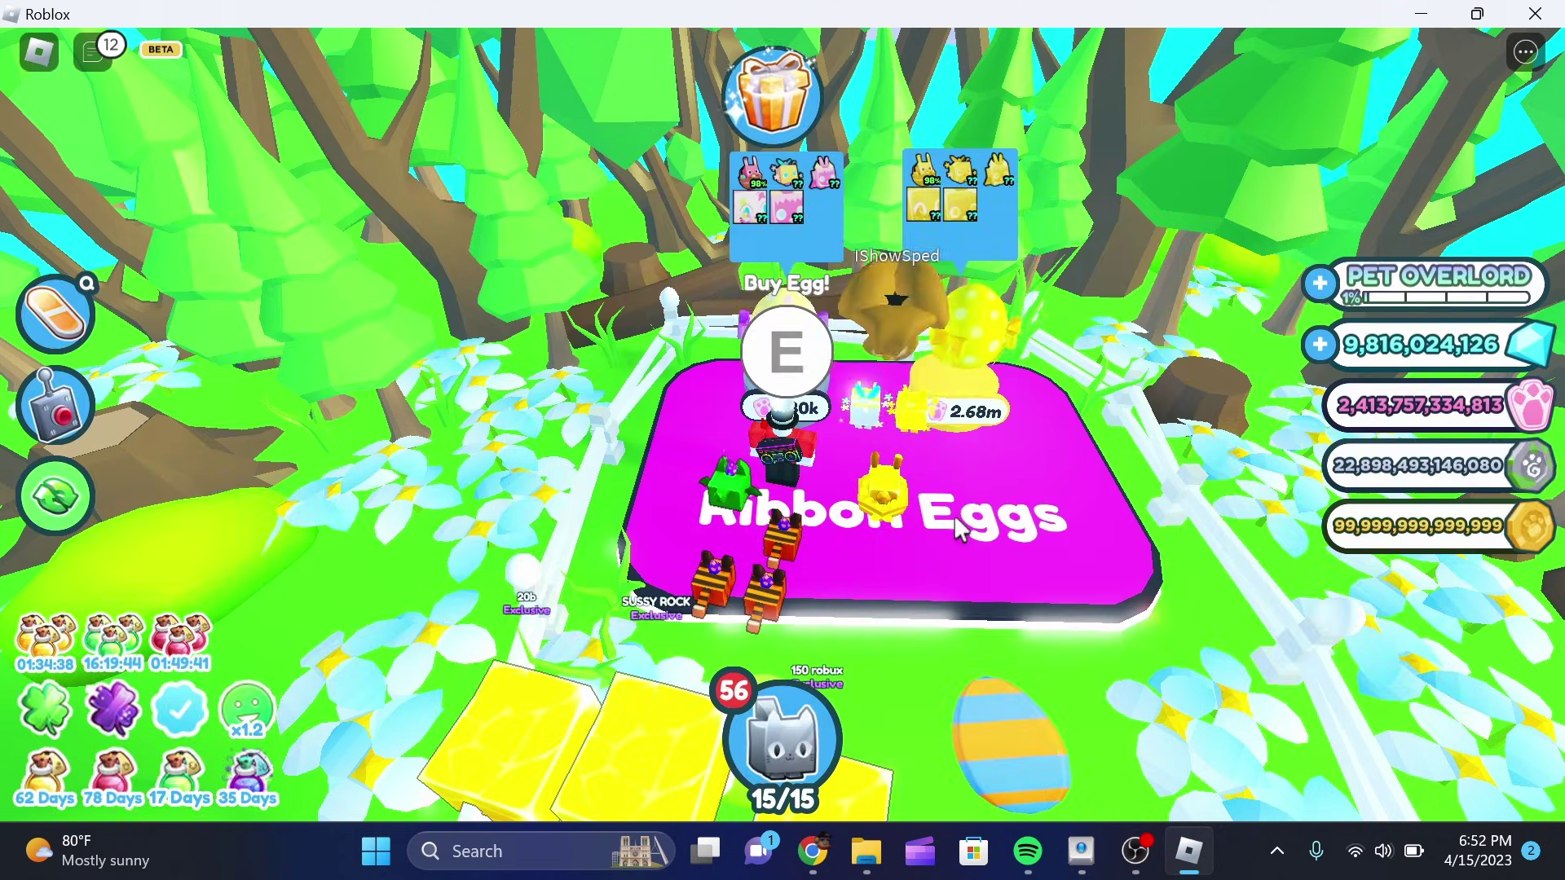
Hatch further batches of eight Easter Ribbon Eggs, skipping the pet reveal
key("e")
left_click(962, 531)
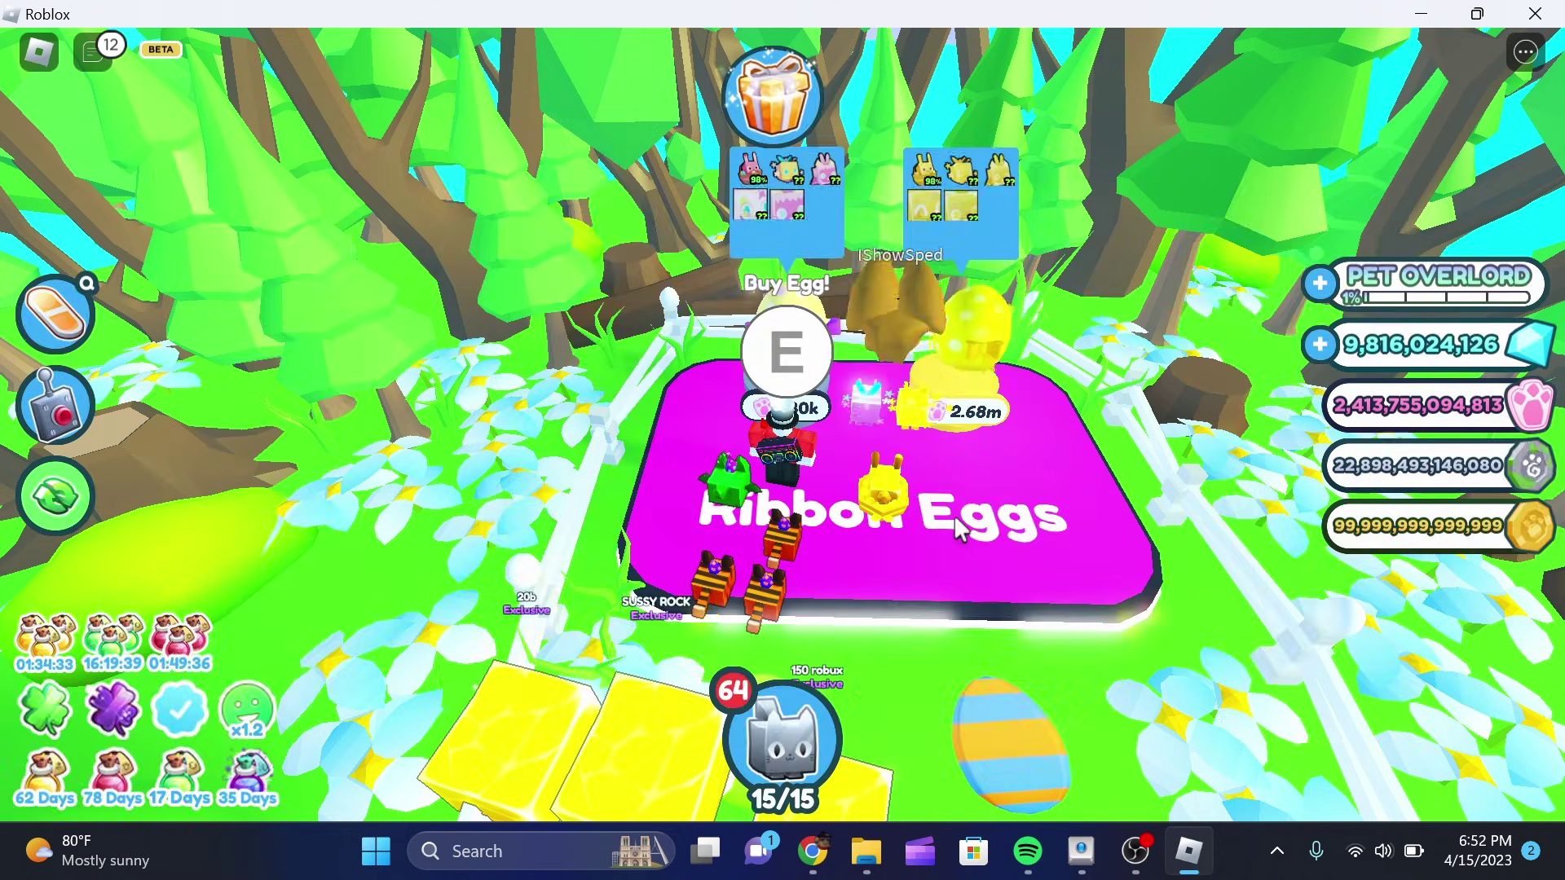
key("e")
left_click(952, 534)
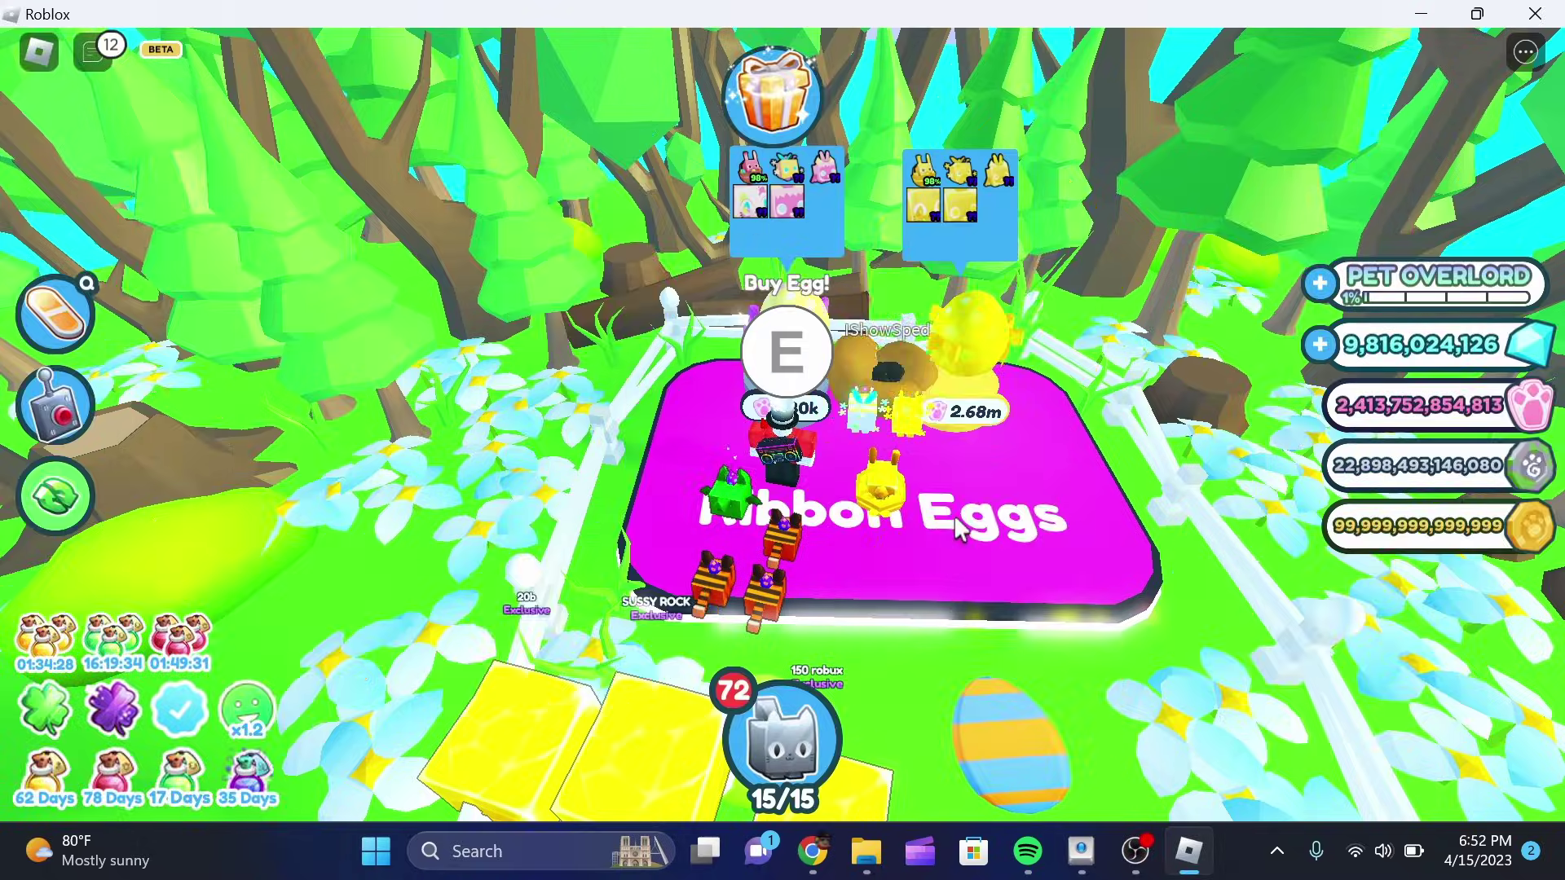
key("e")
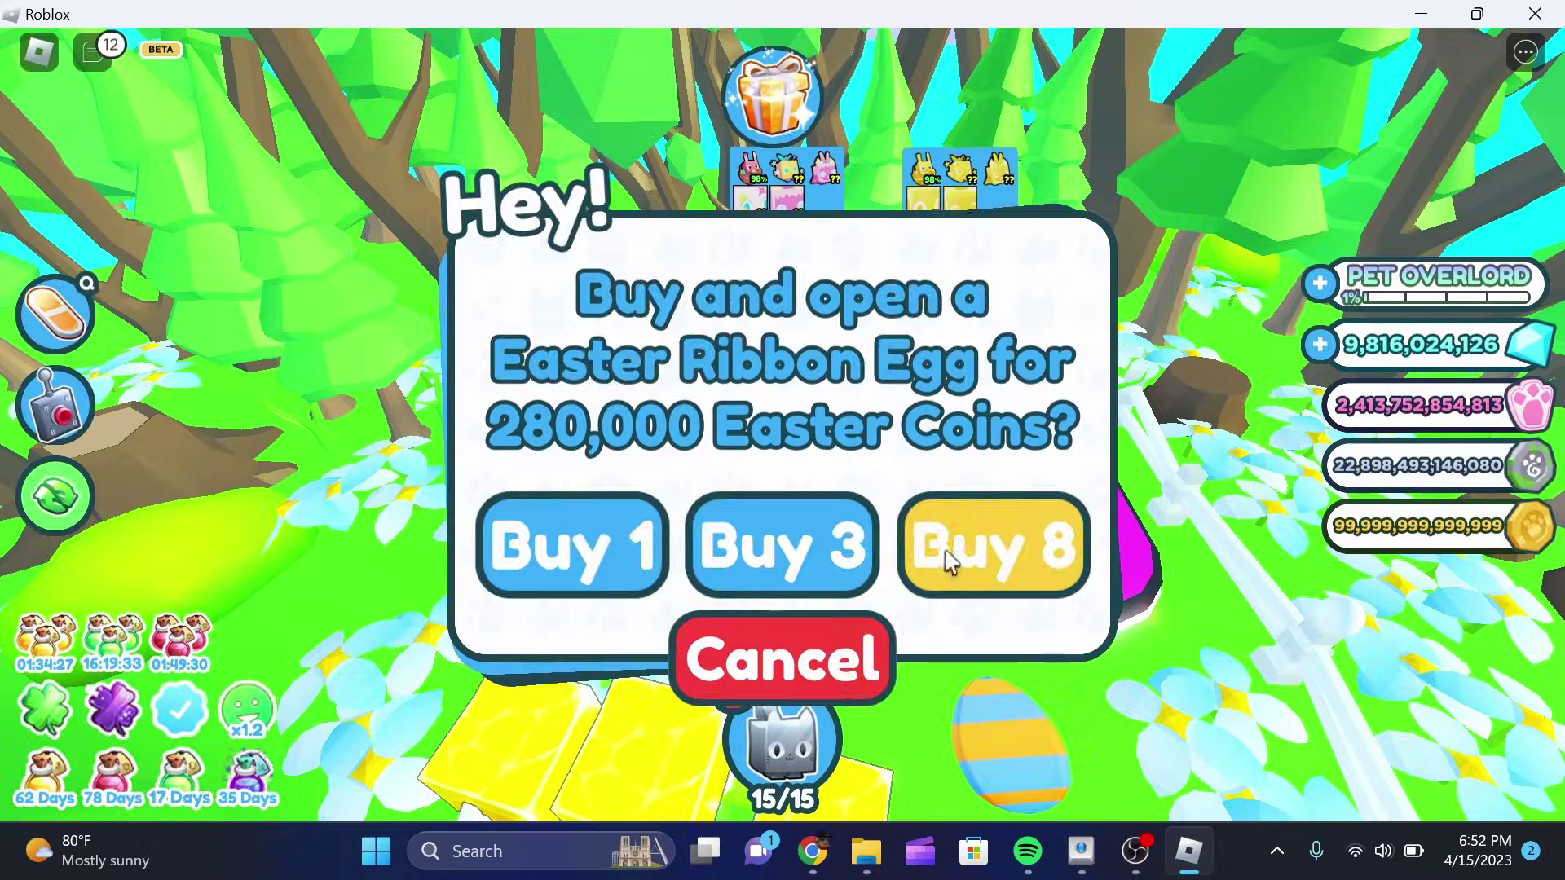
left_click(946, 562)
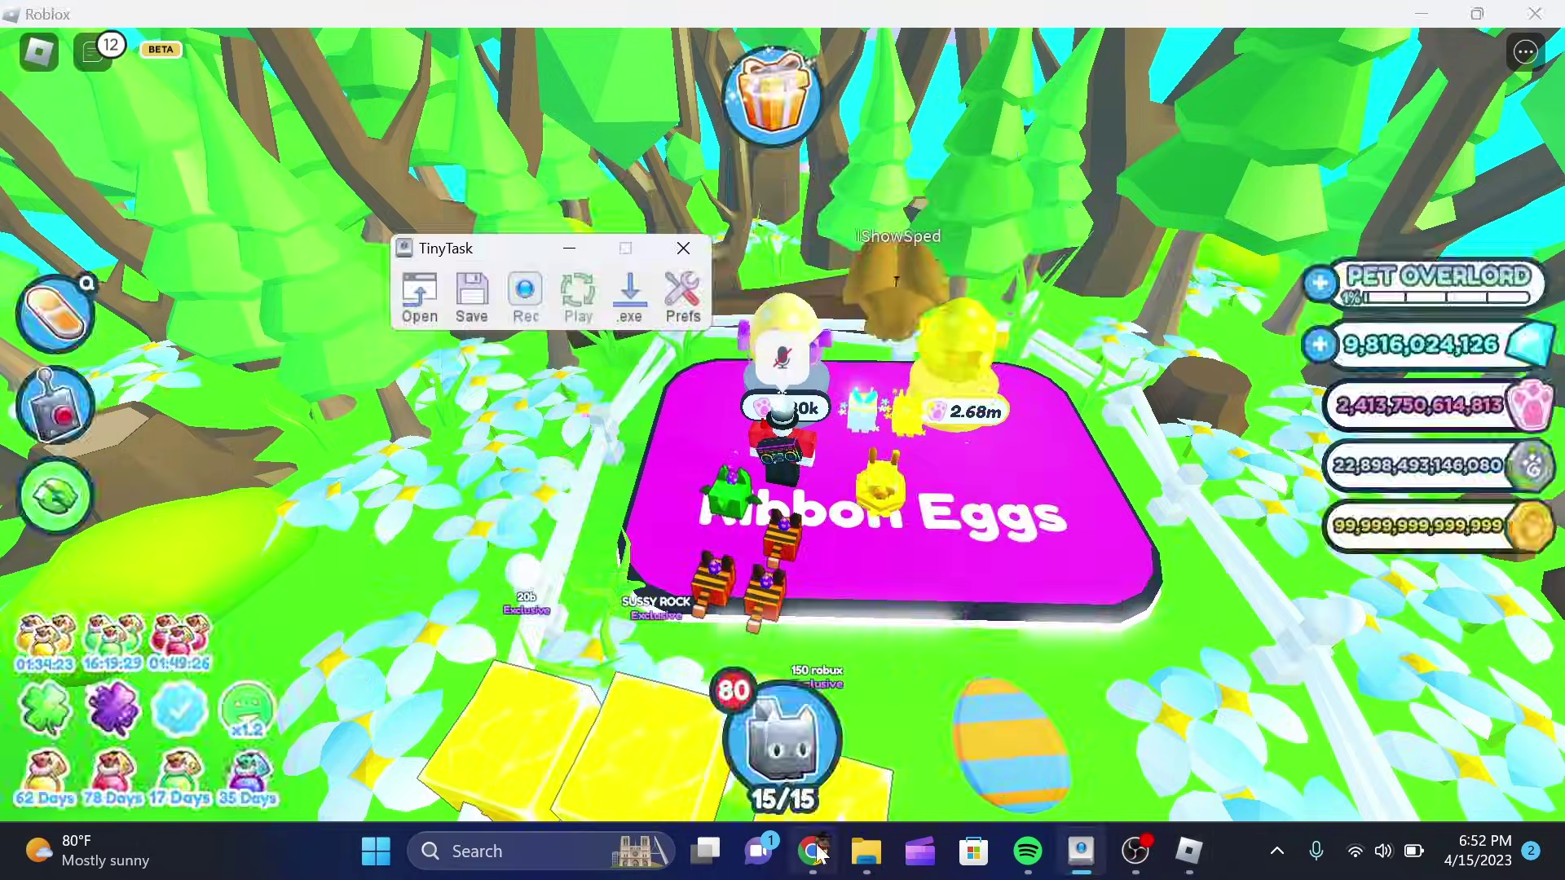
left_click(818, 851)
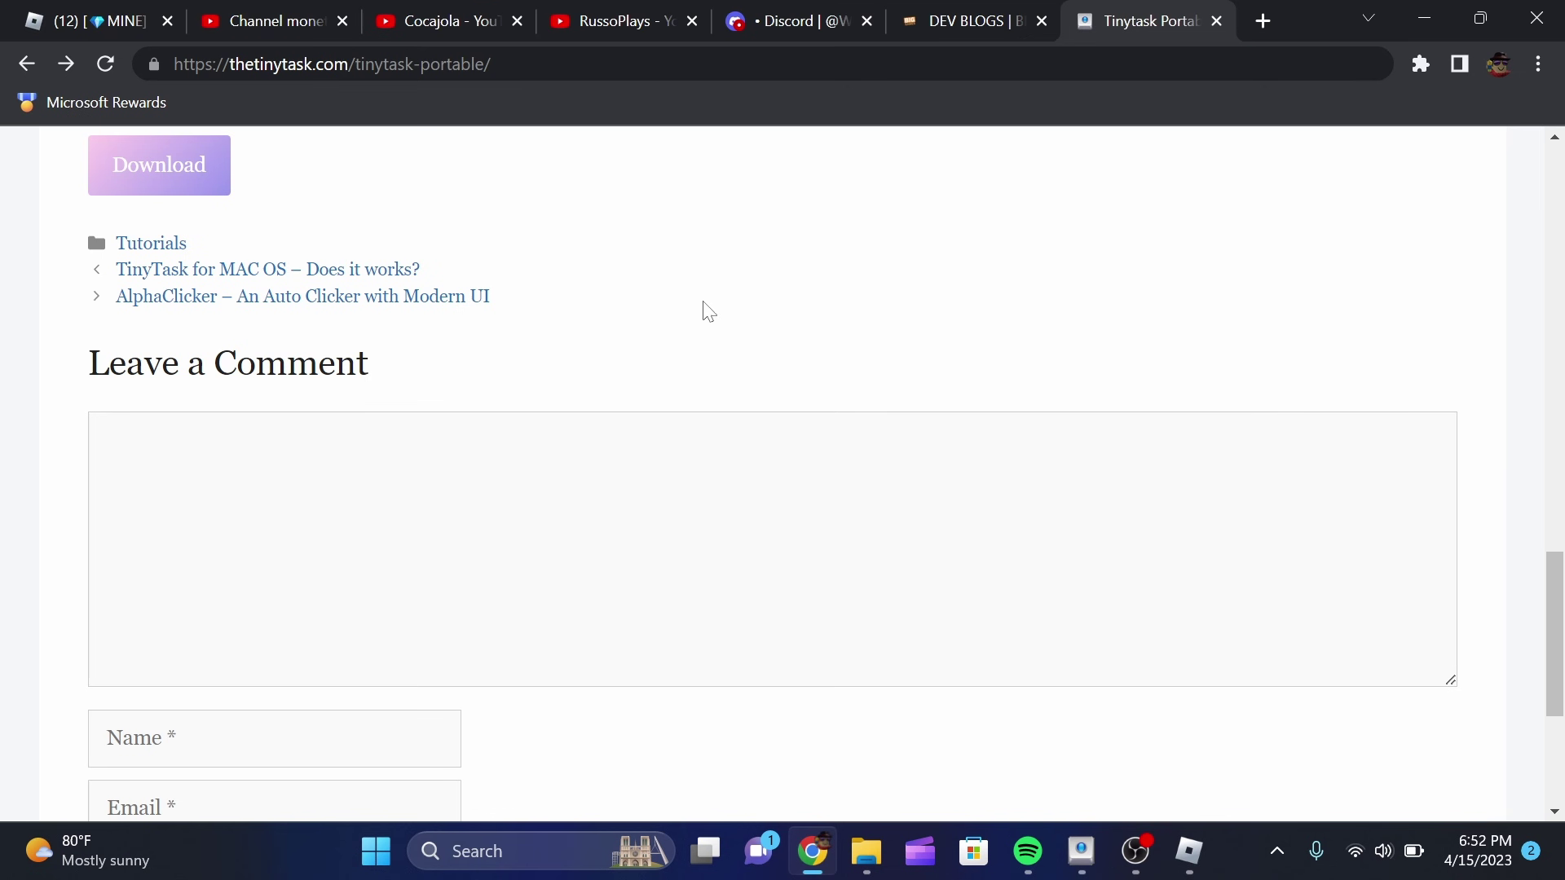
scroll(377, 191, "up", 15)
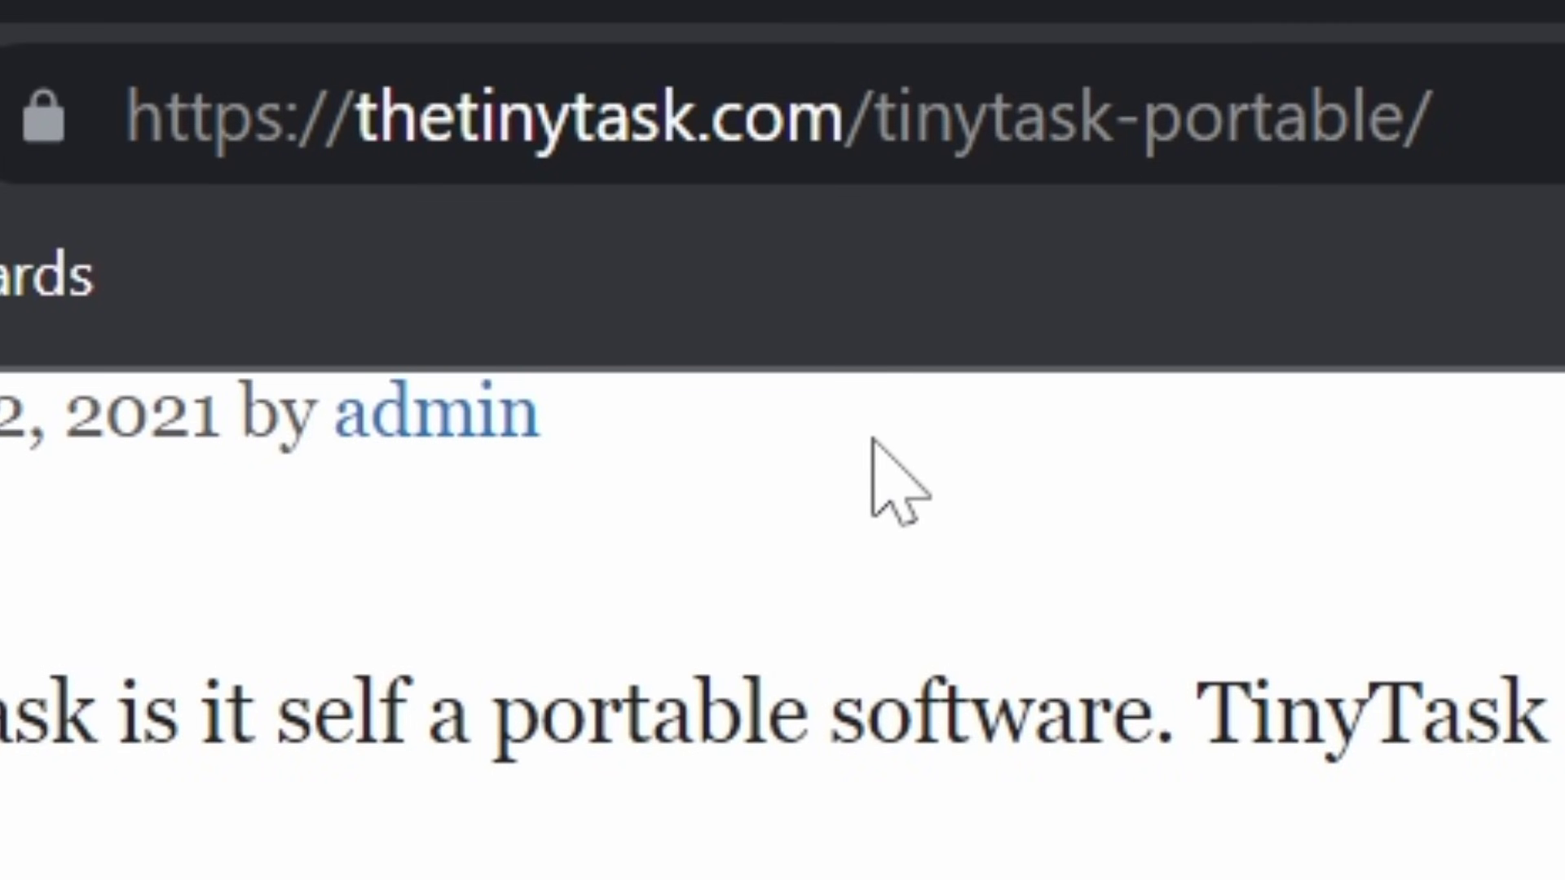
scroll(407, 326, "down", 10)
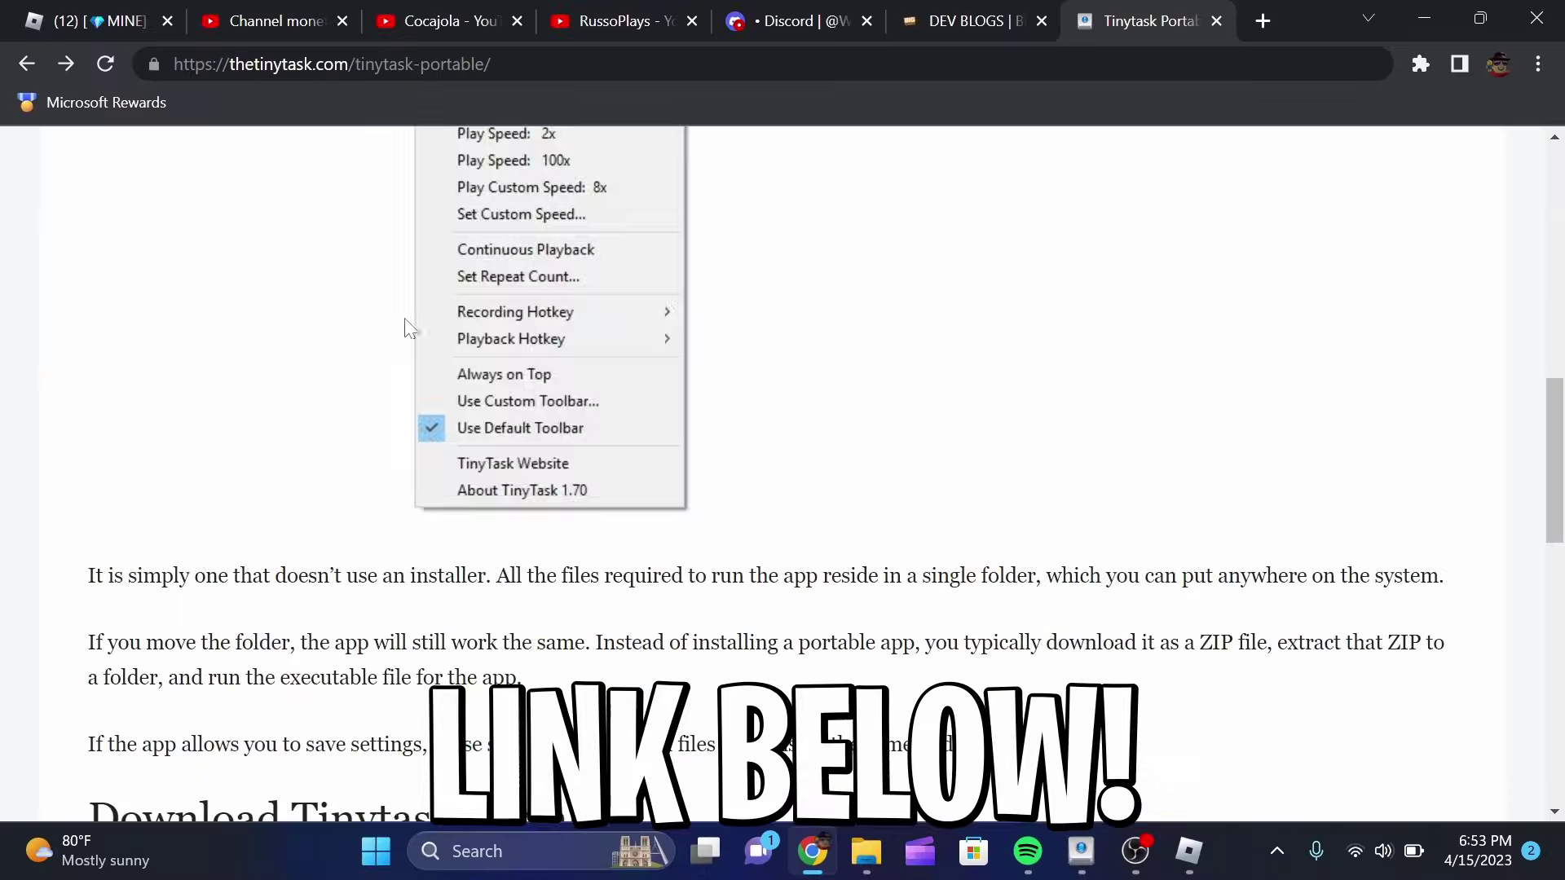
scroll(434, 344, "down", 6)
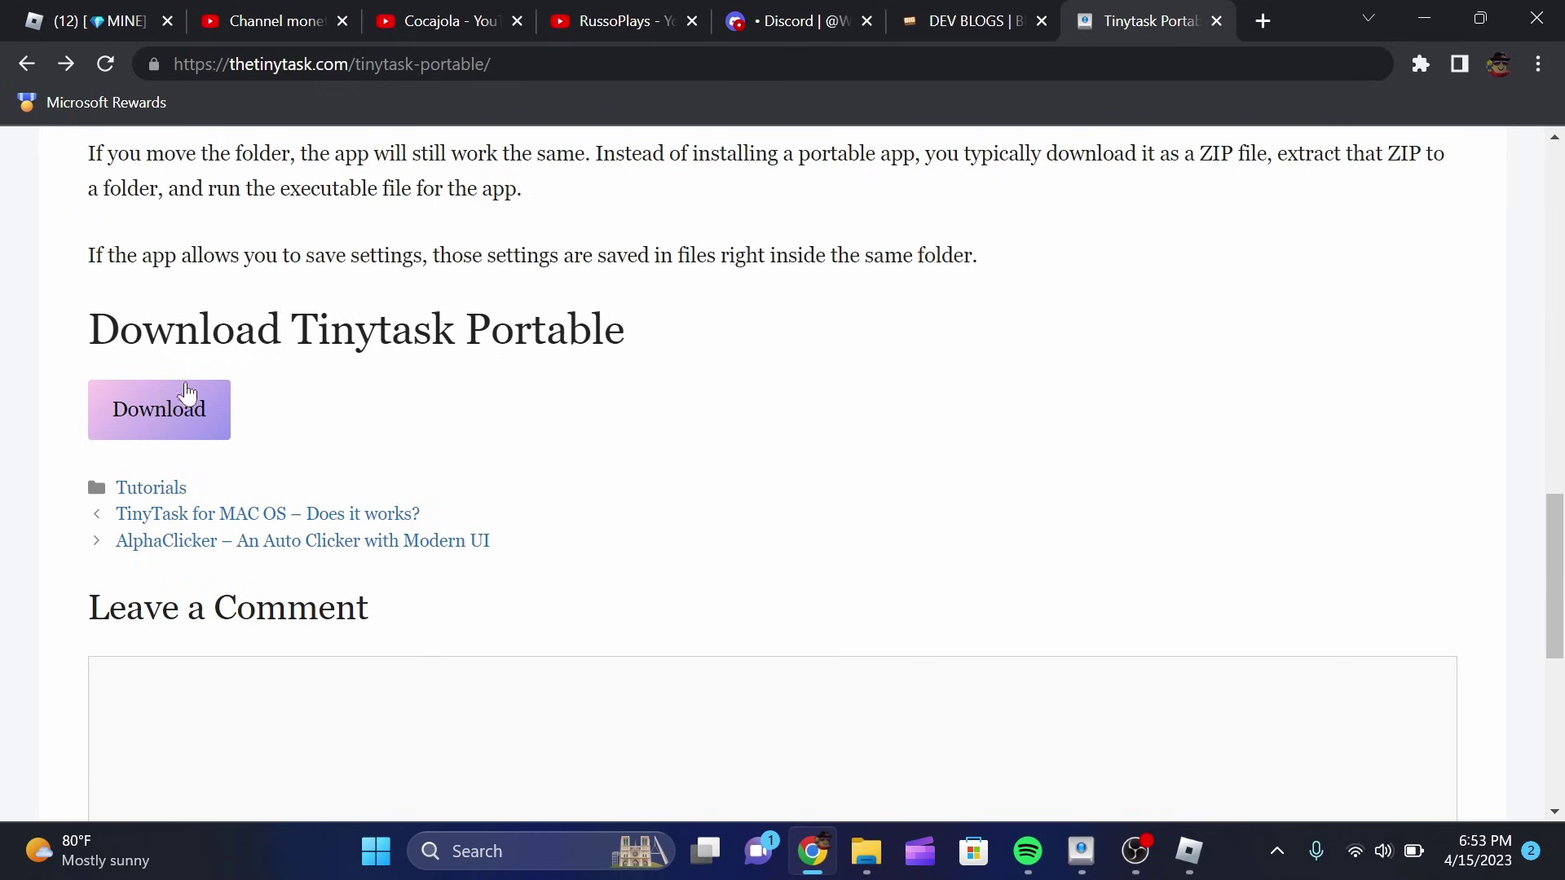
Turn on Continuous Playback in TinyTask Prefs, then return to the Roblox game
left_click(1096, 850)
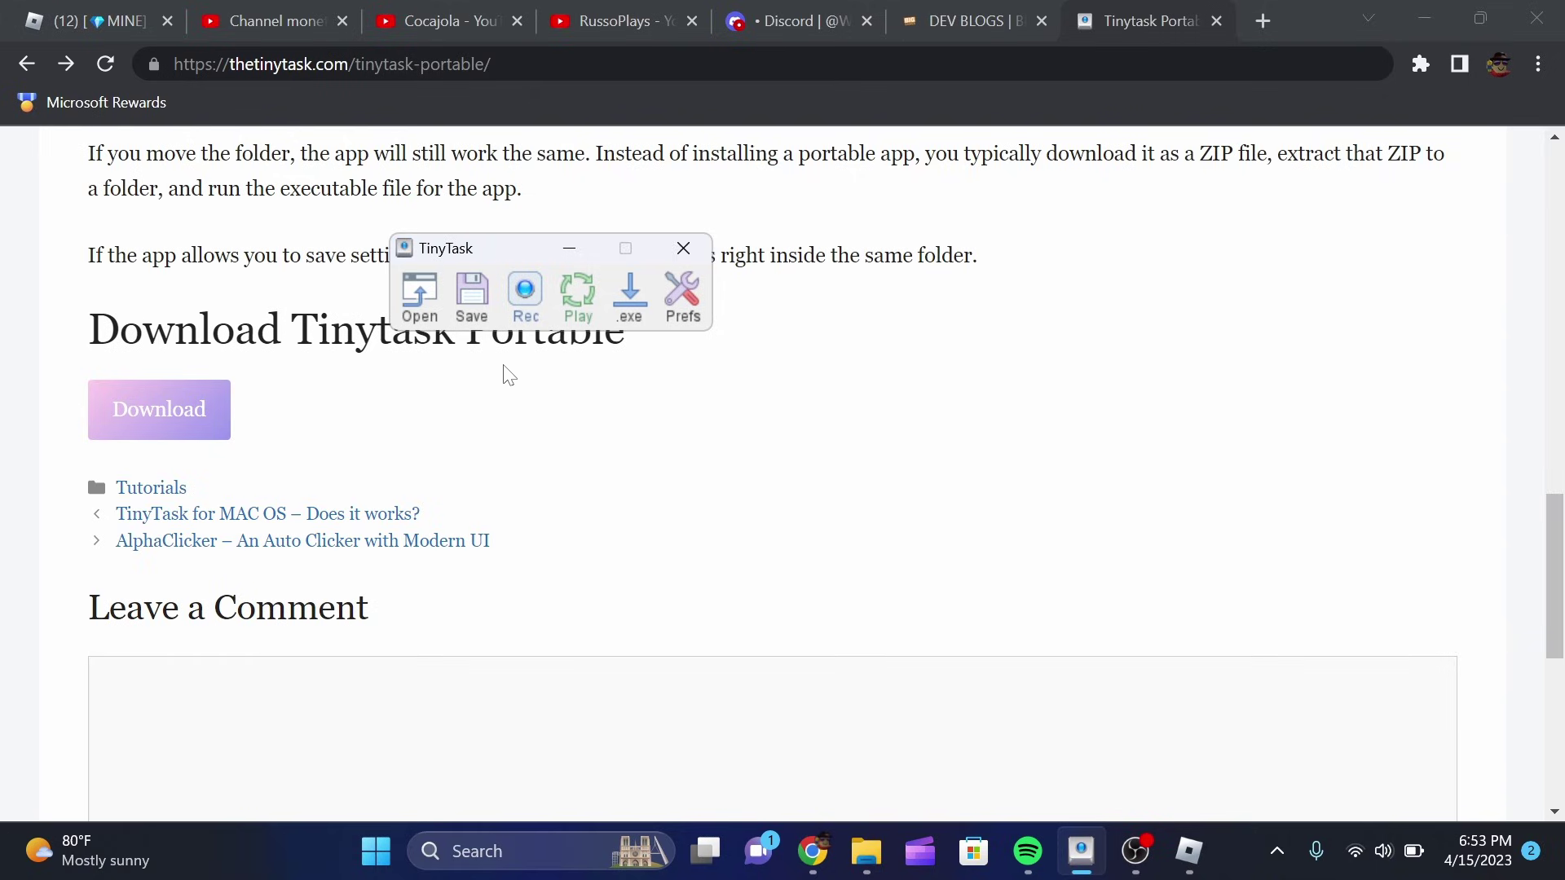
left_click(701, 324)
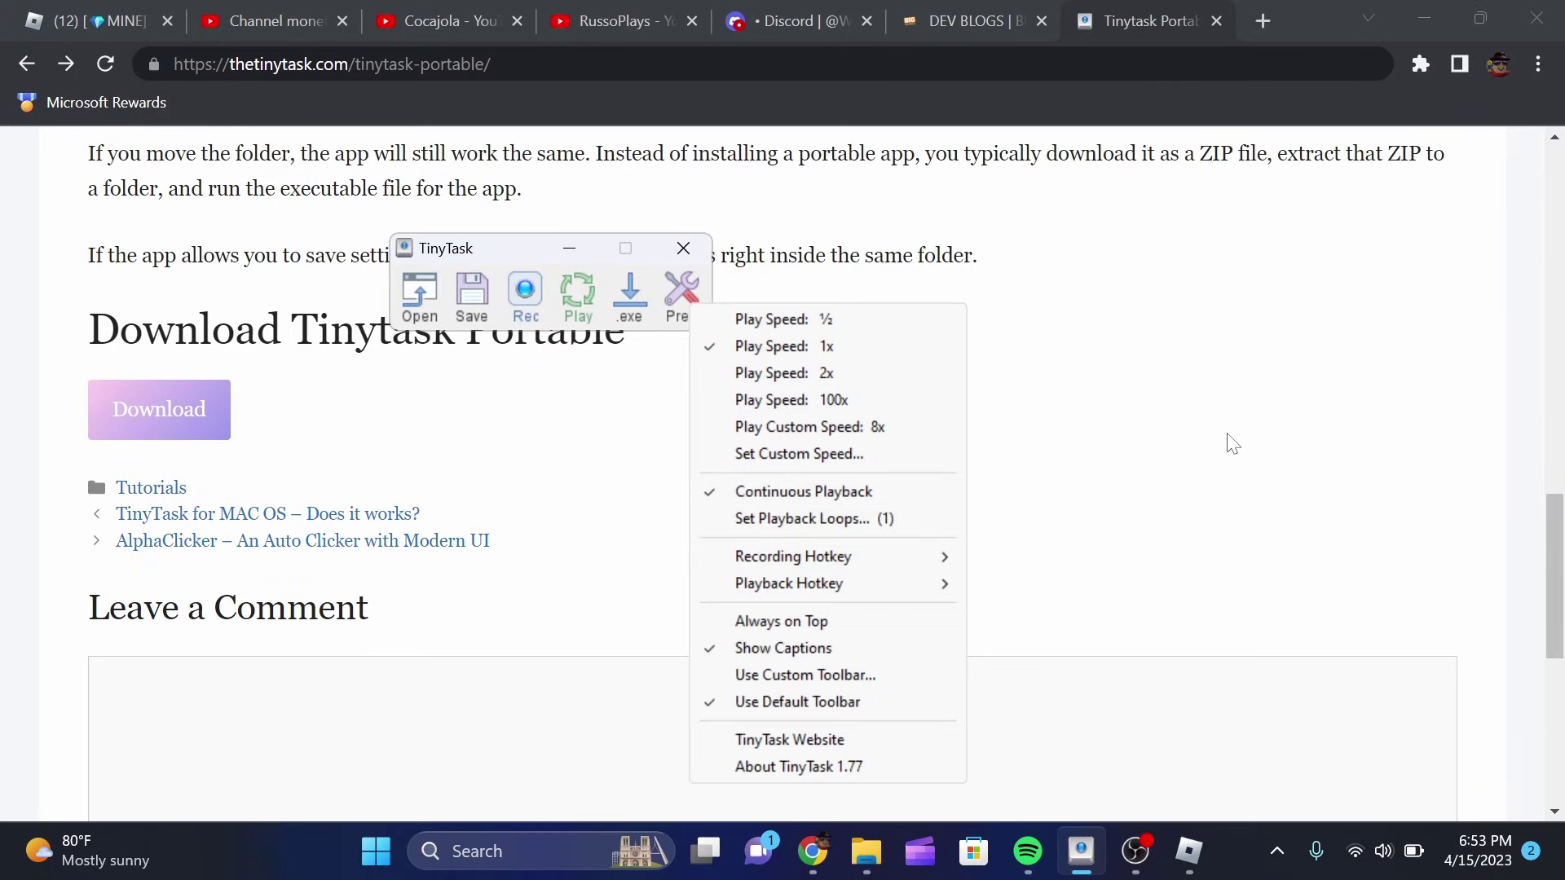
left_click(1205, 864)
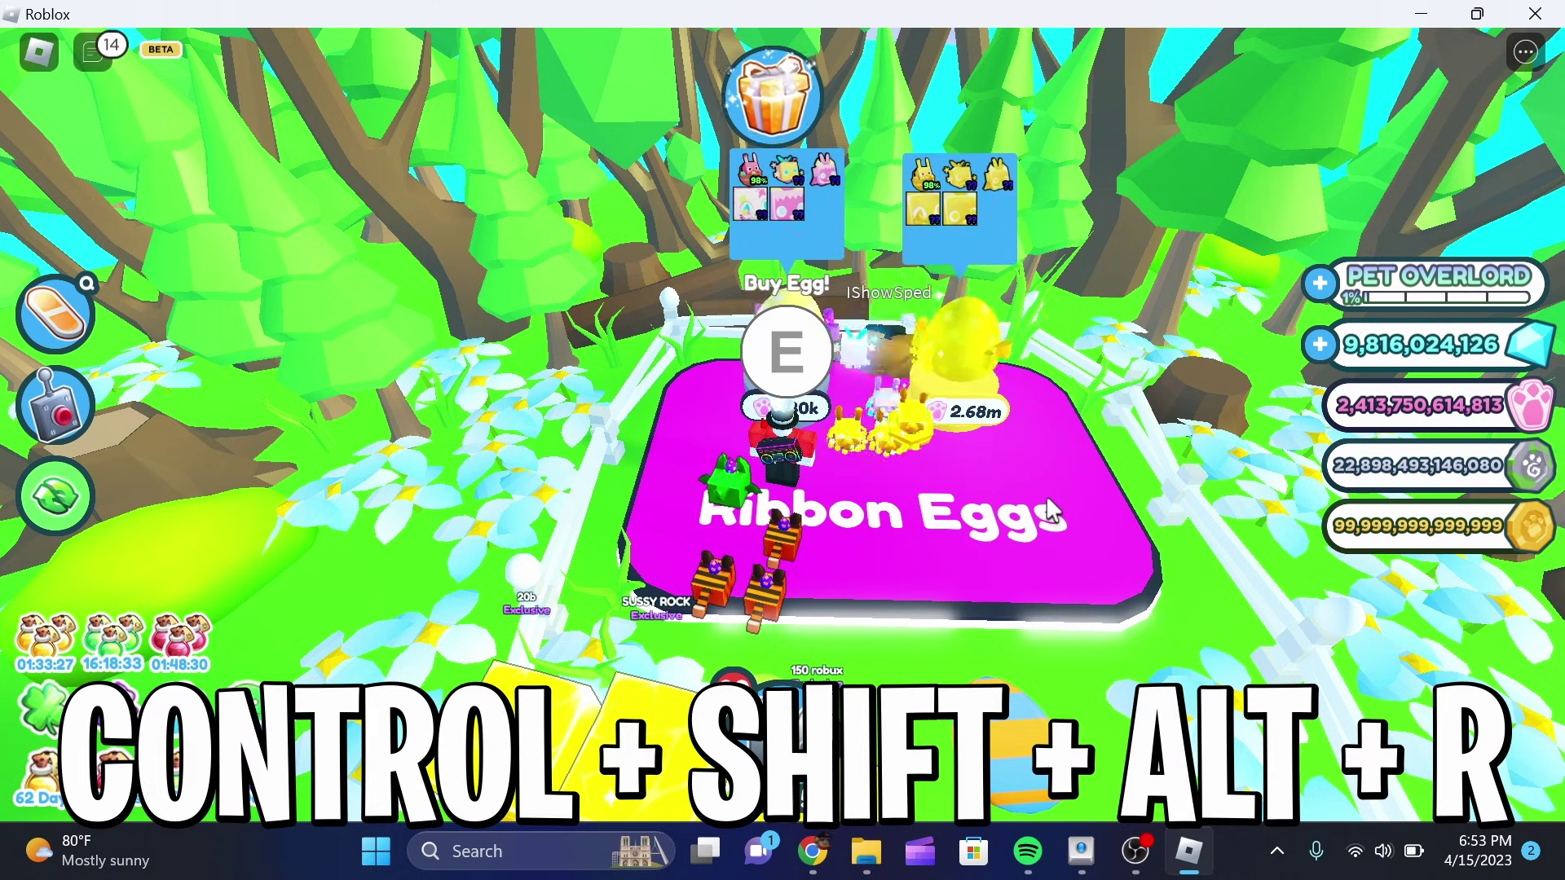
Buy and hatch four batches of eight Ribbon Eggs at the Ribbon Eggs platform
key("e")
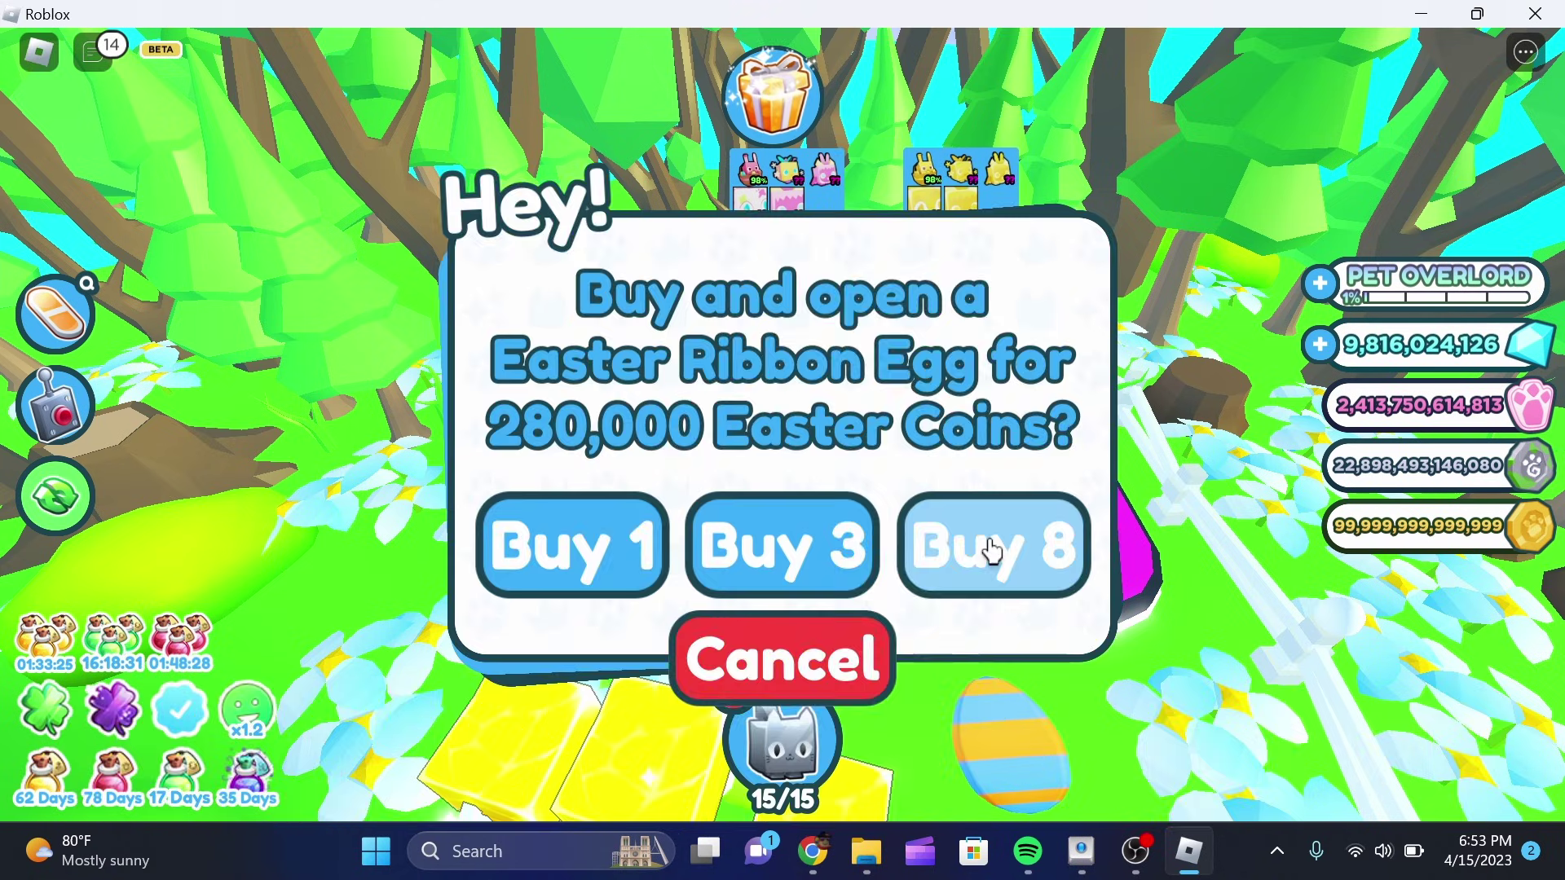
left_click(996, 546)
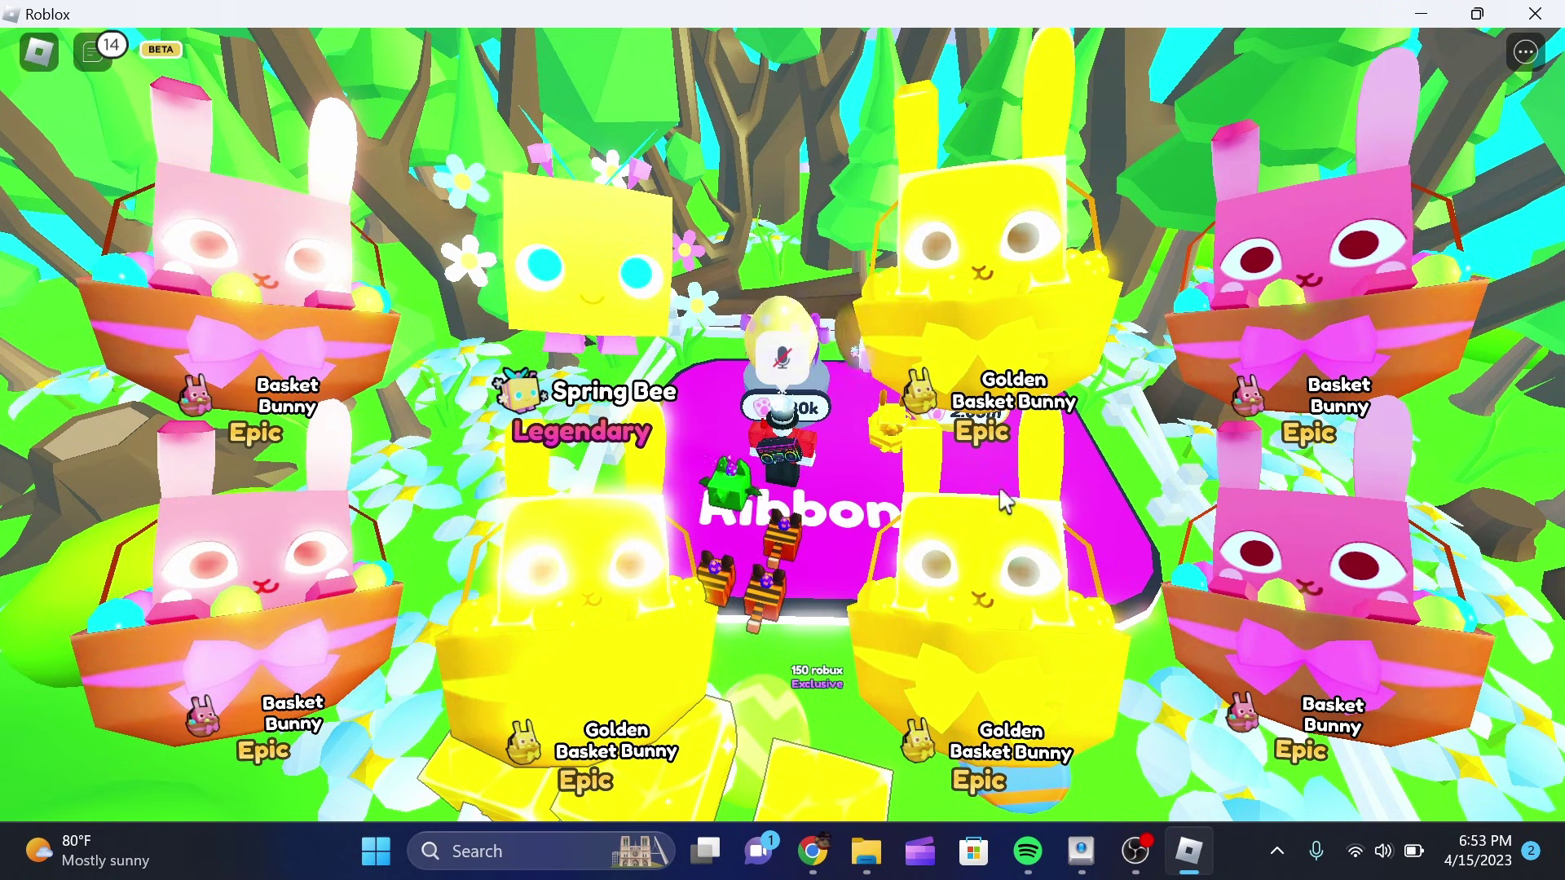
key("e")
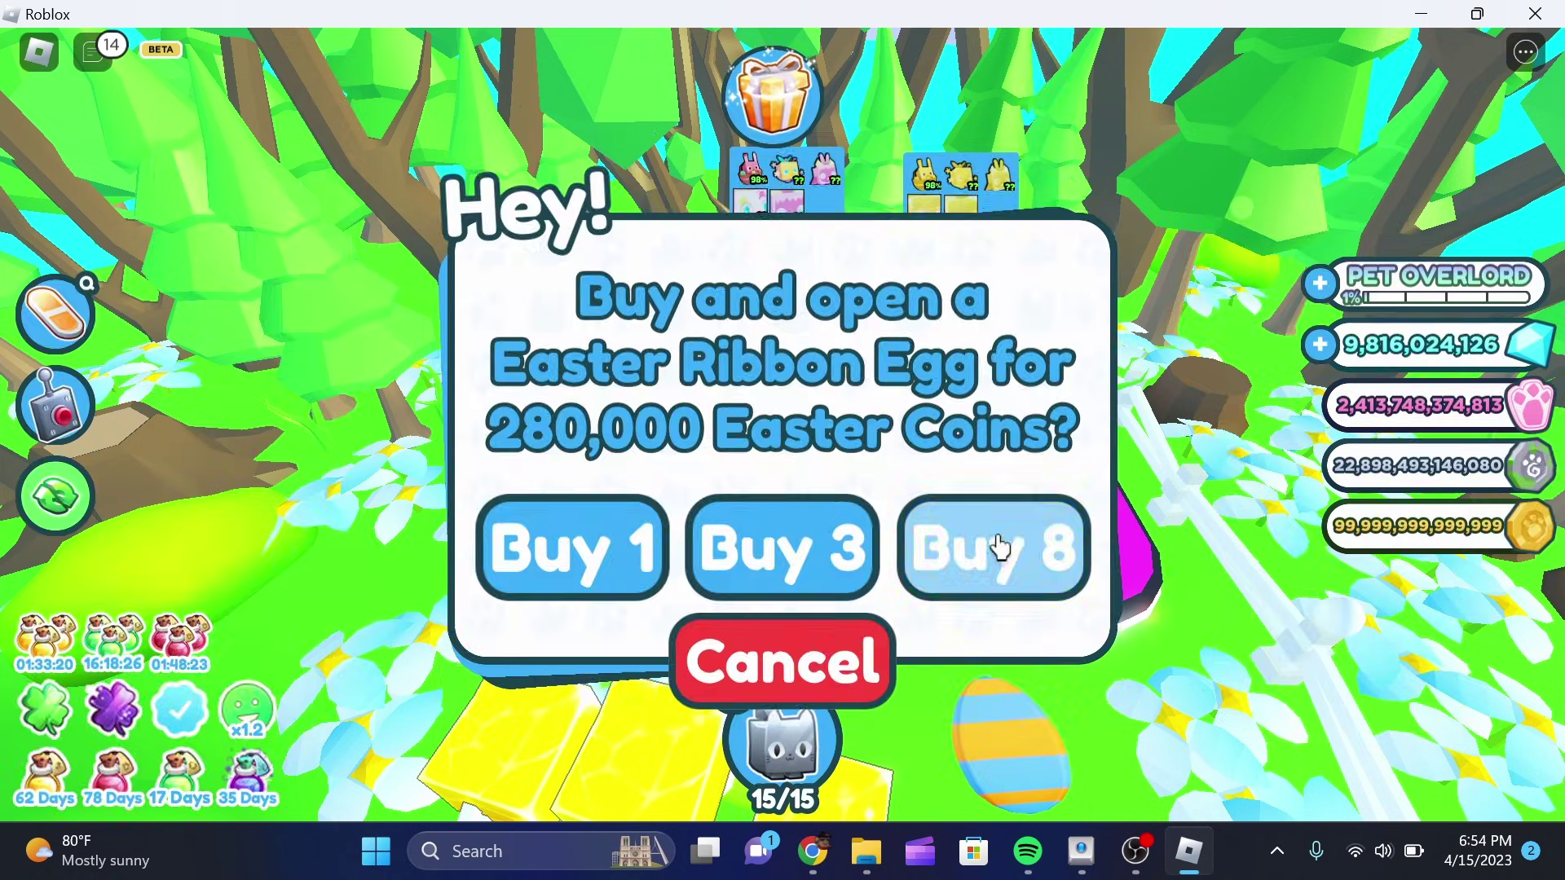
left_click(1002, 541)
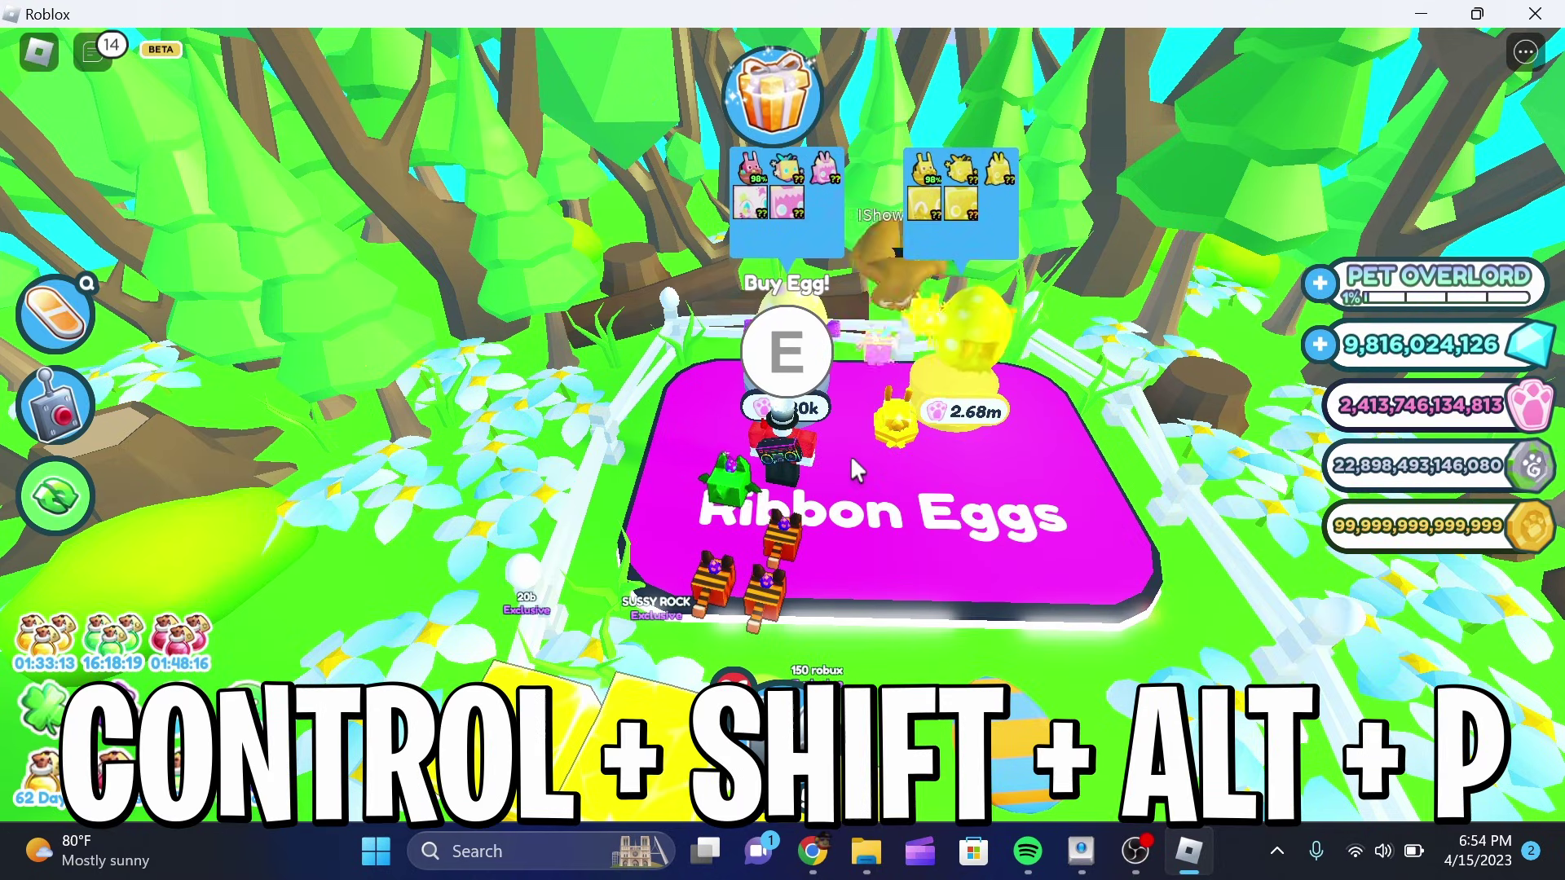
key("e")
left_click(989, 549)
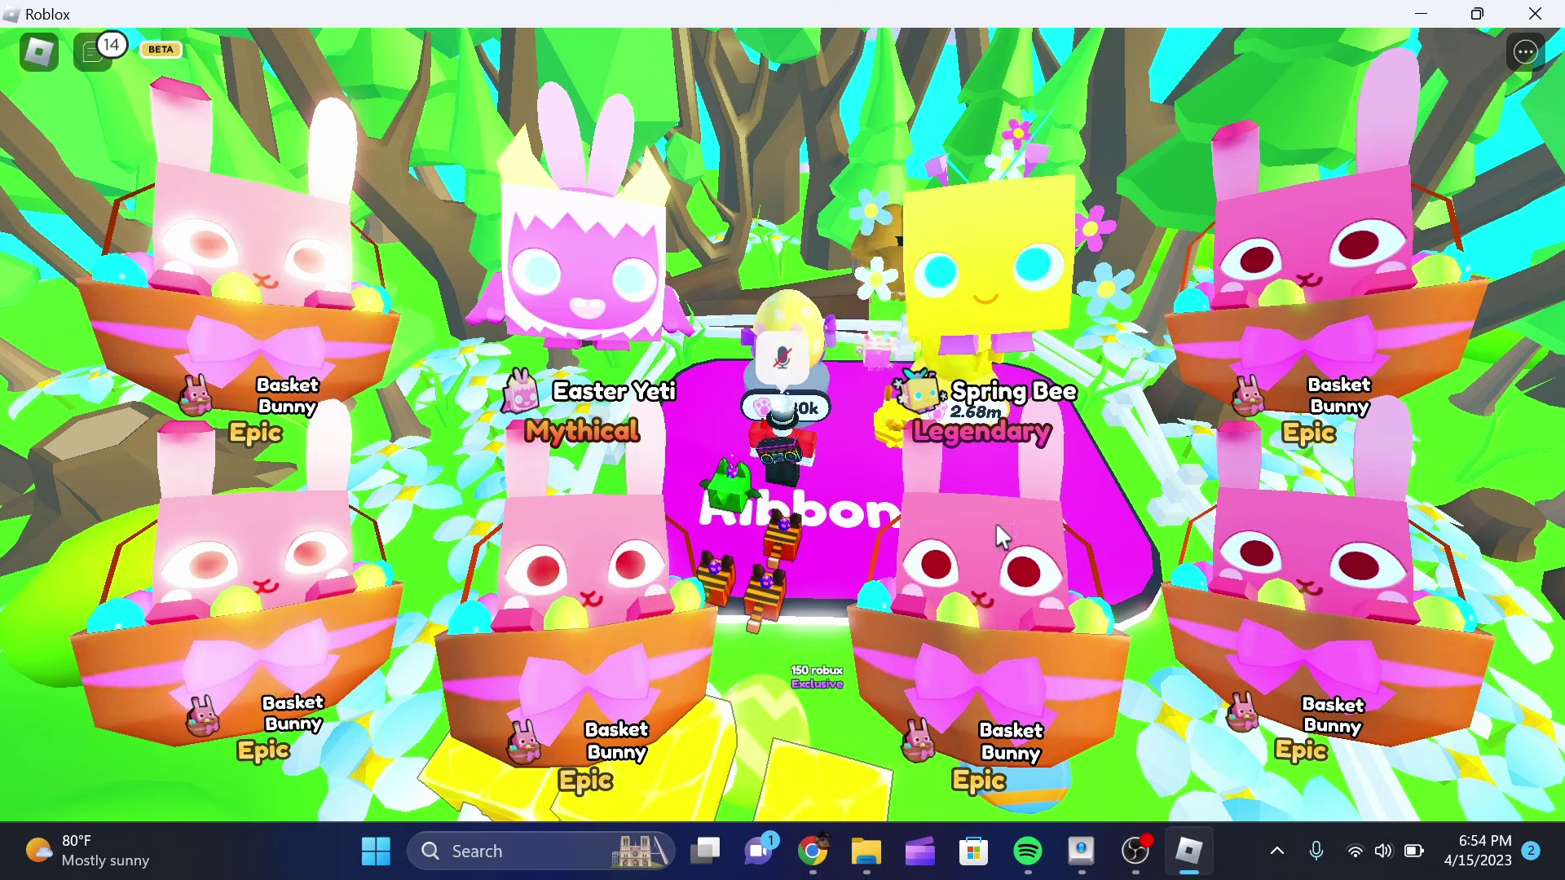
key("e")
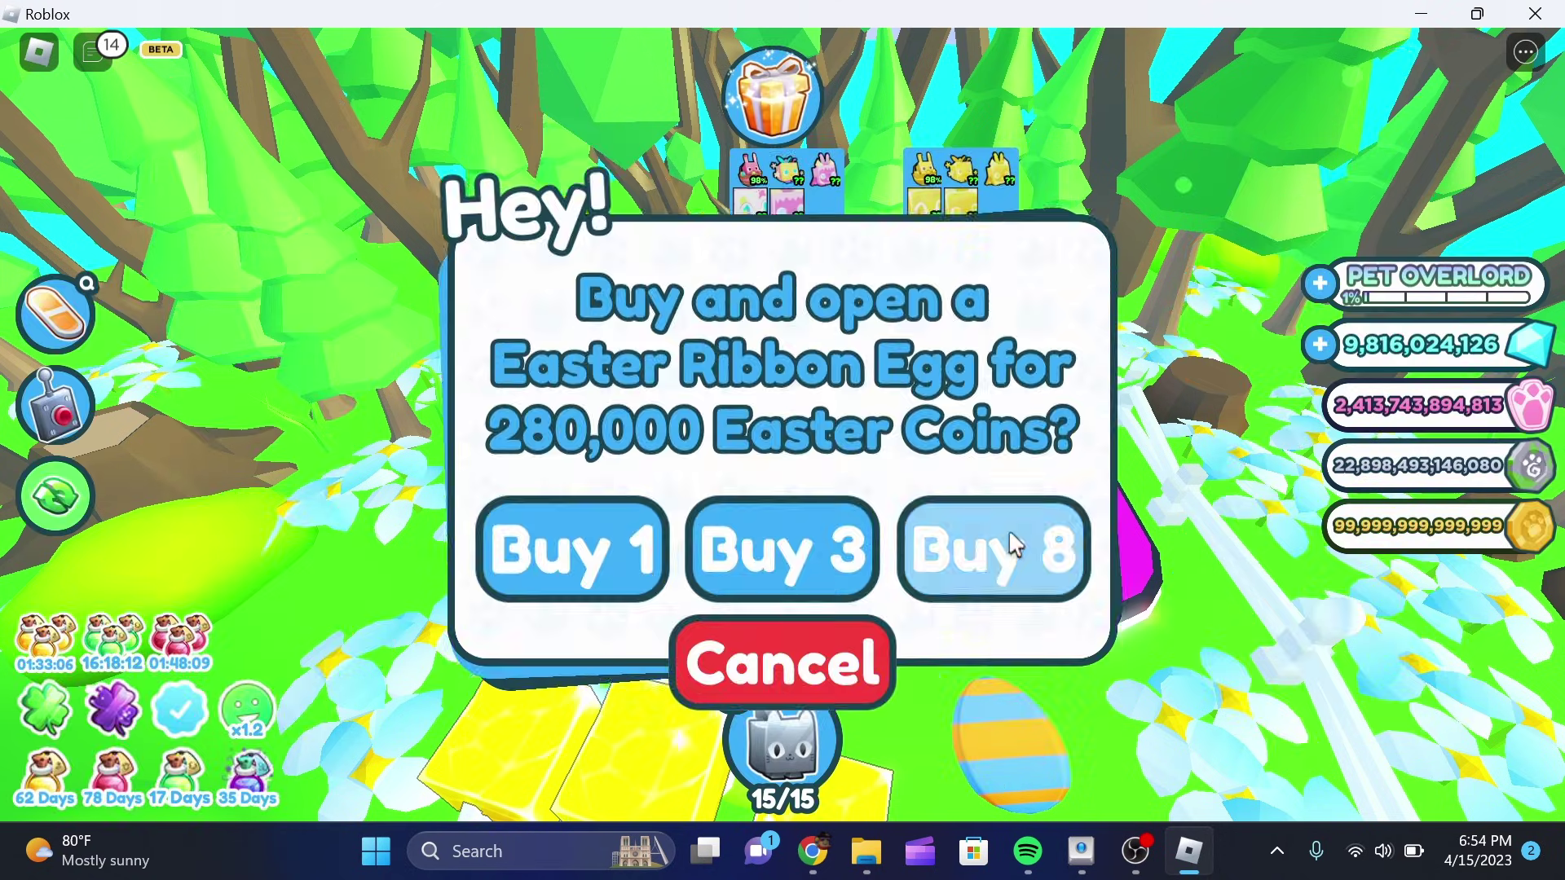
left_click(1007, 642)
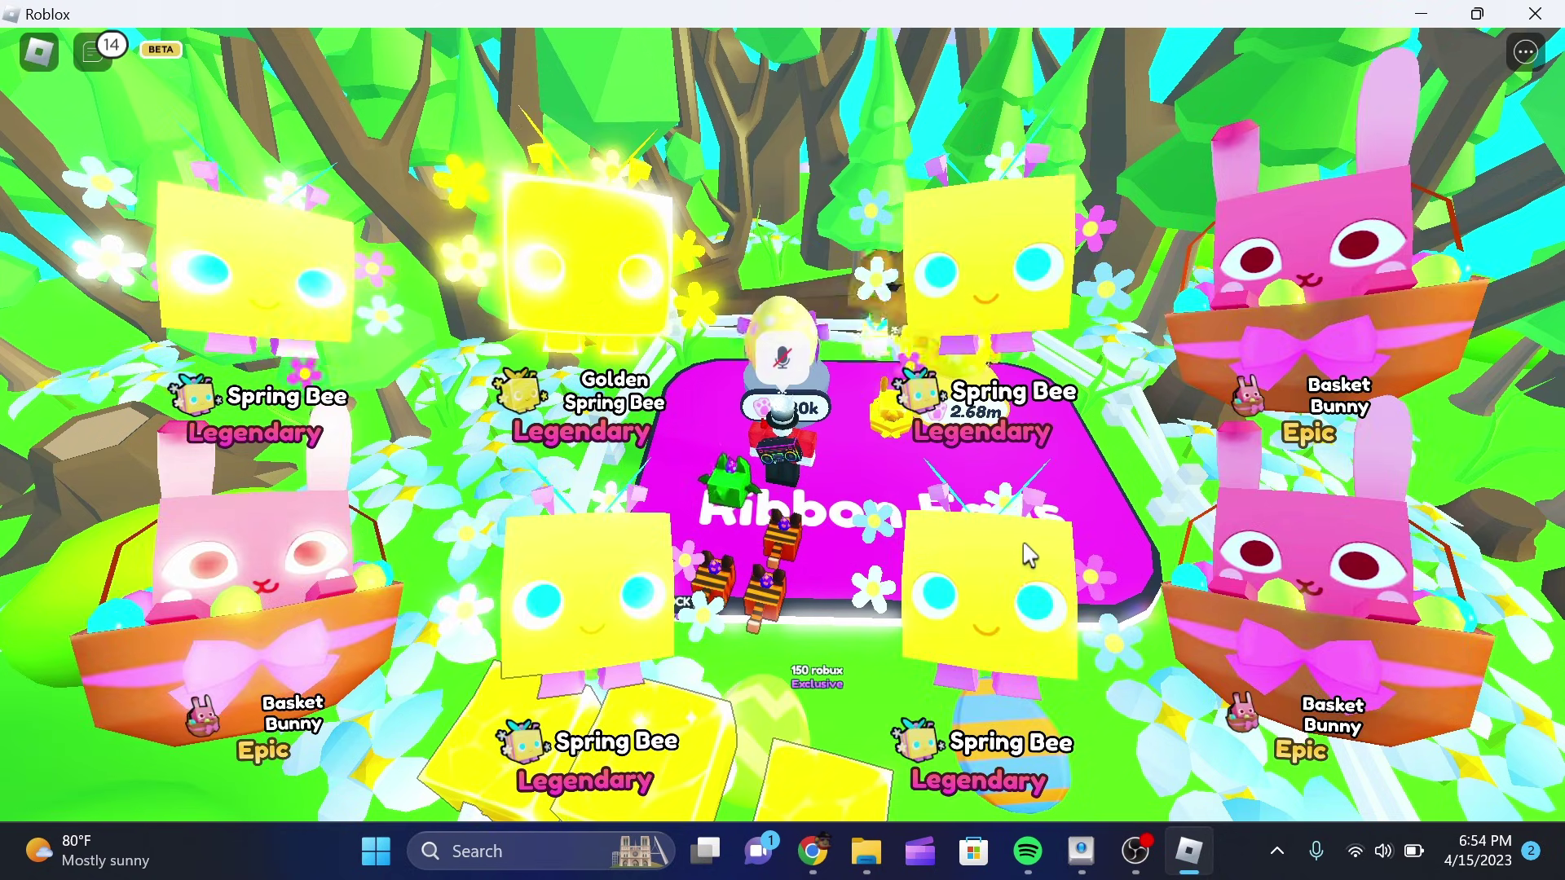
Hatch three more batches of eight Ribbon Eggs, revealing Spring Bee and Basket Bunny pets
key("e")
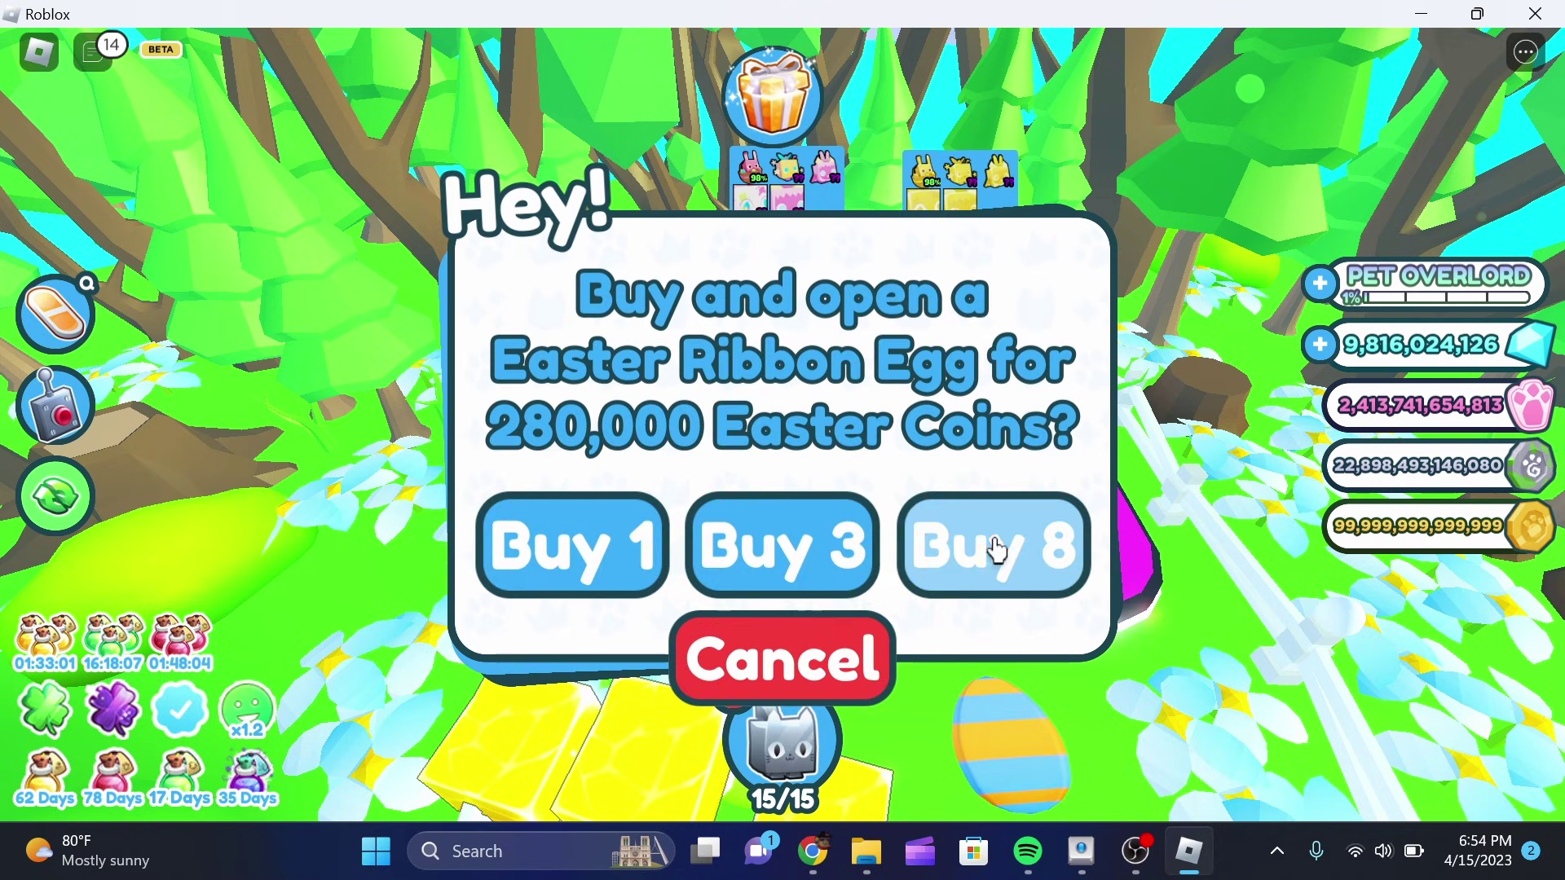
left_click(988, 642)
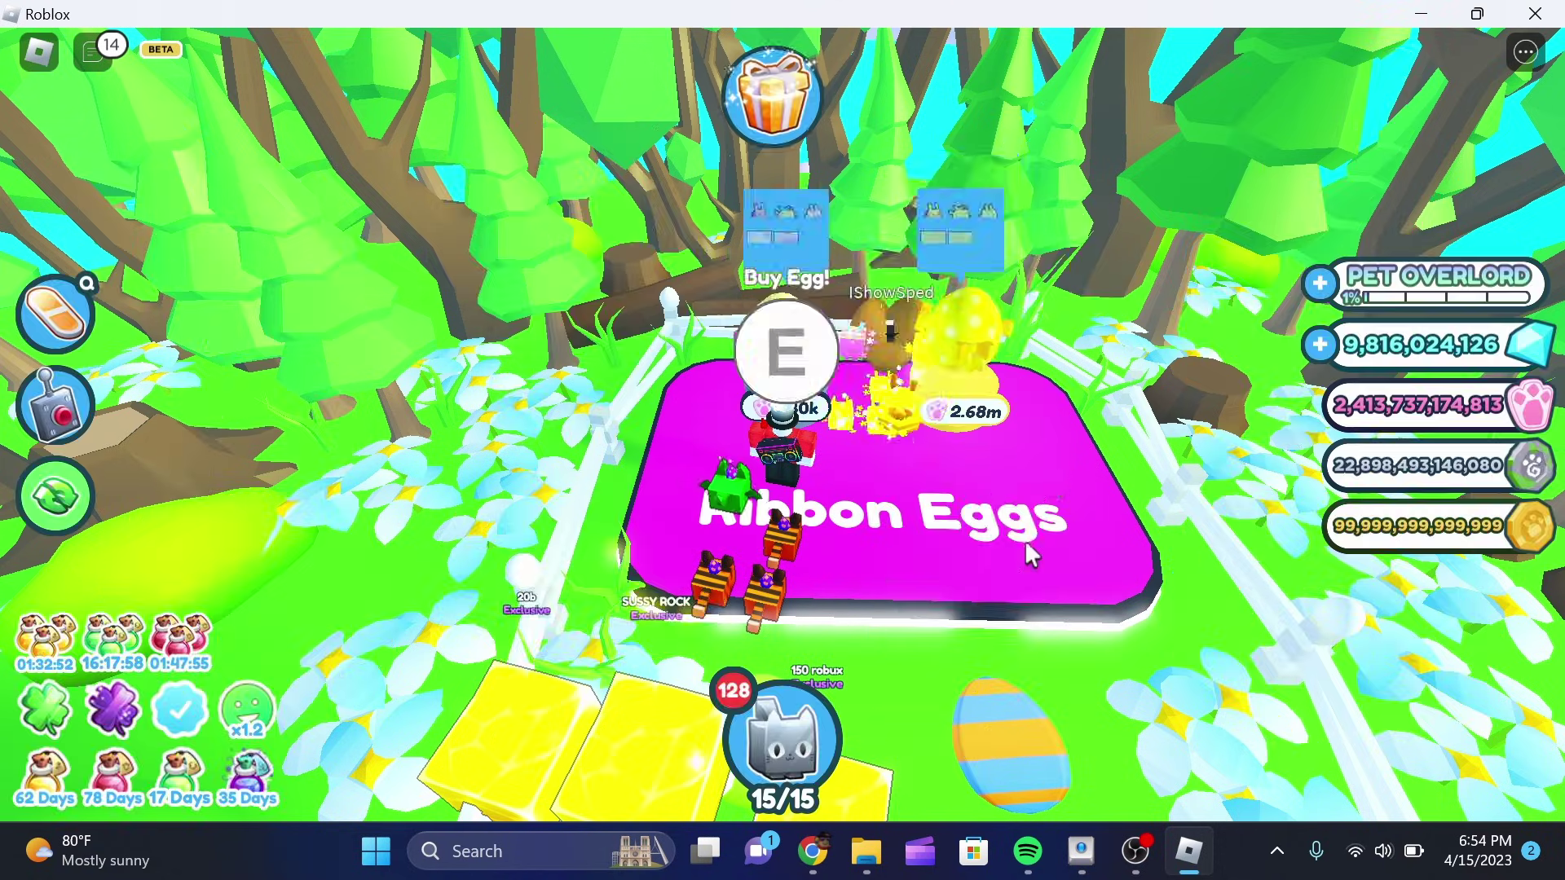
key("e")
left_click(1001, 544)
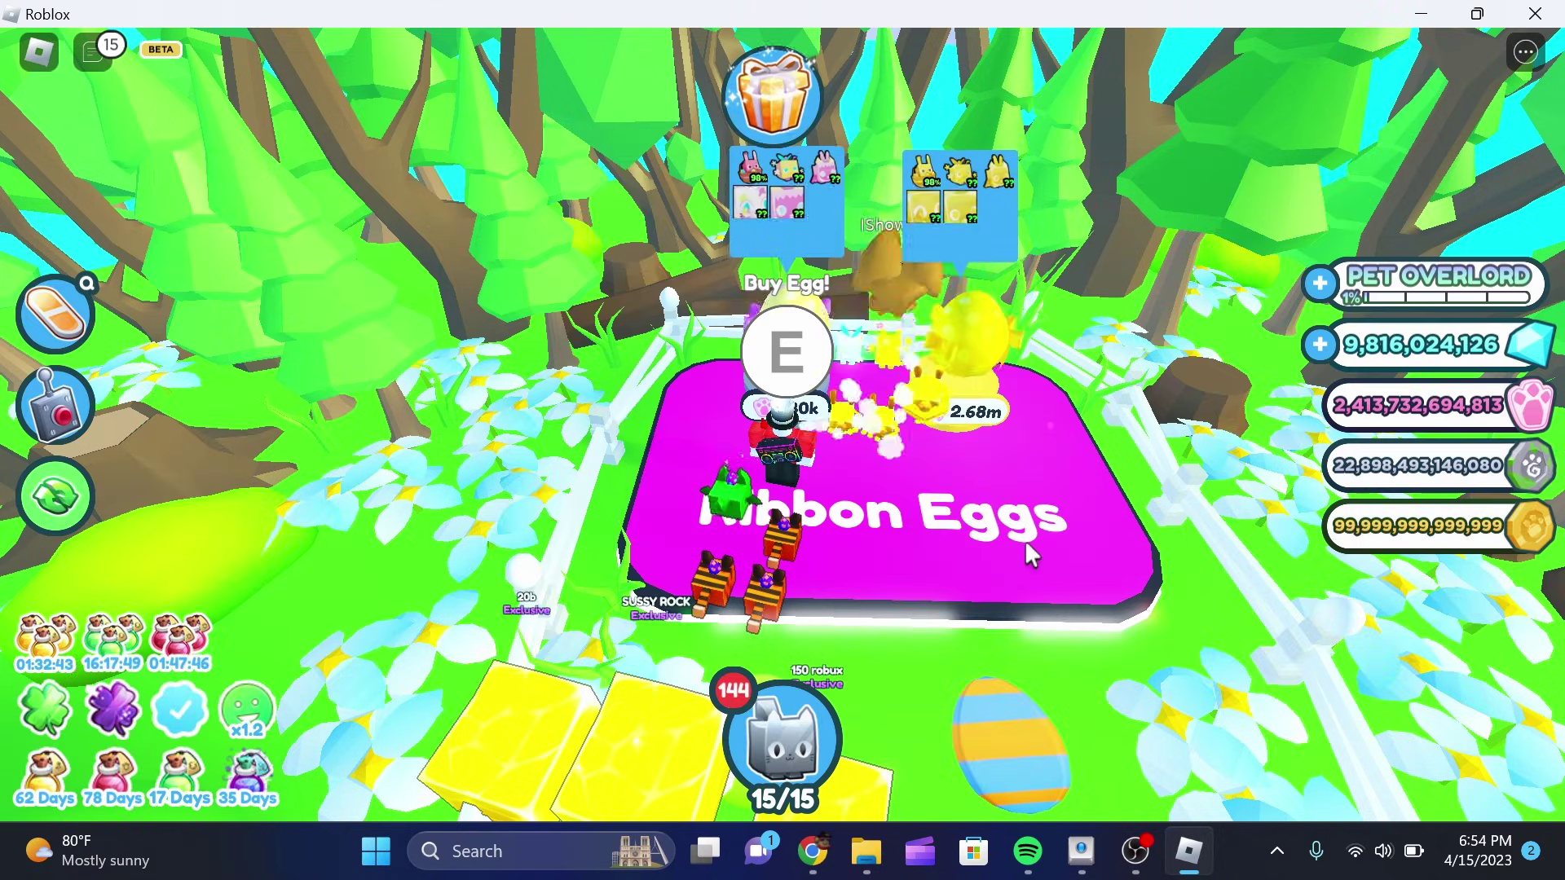
key("e")
left_click(993, 544)
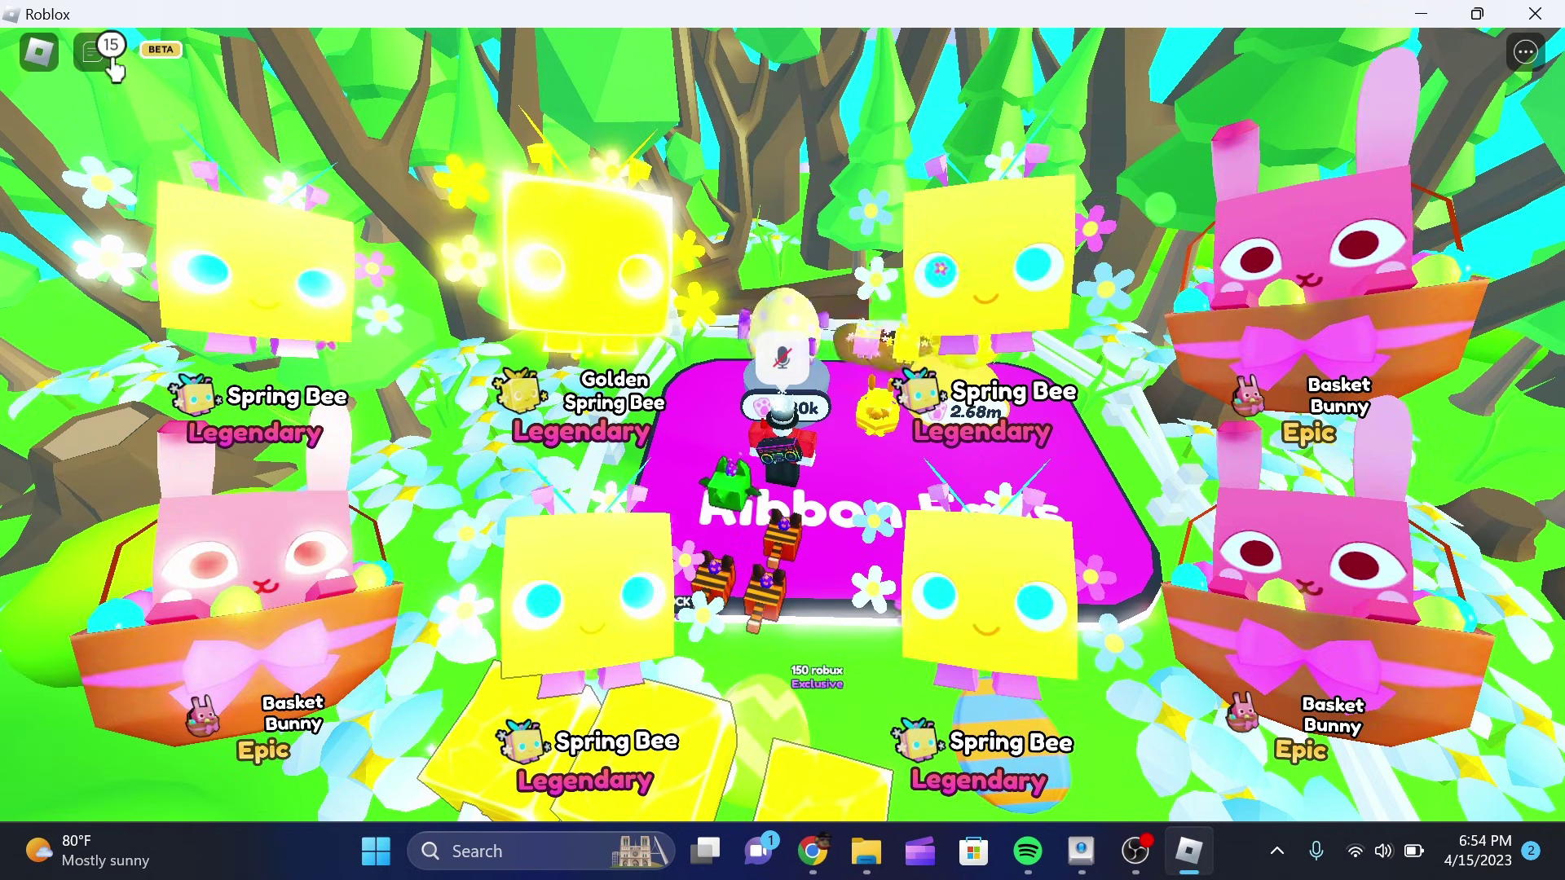
Toggle the Roblox chat panel, then bring TinyTask forward and move its window up-right
left_click(116, 71)
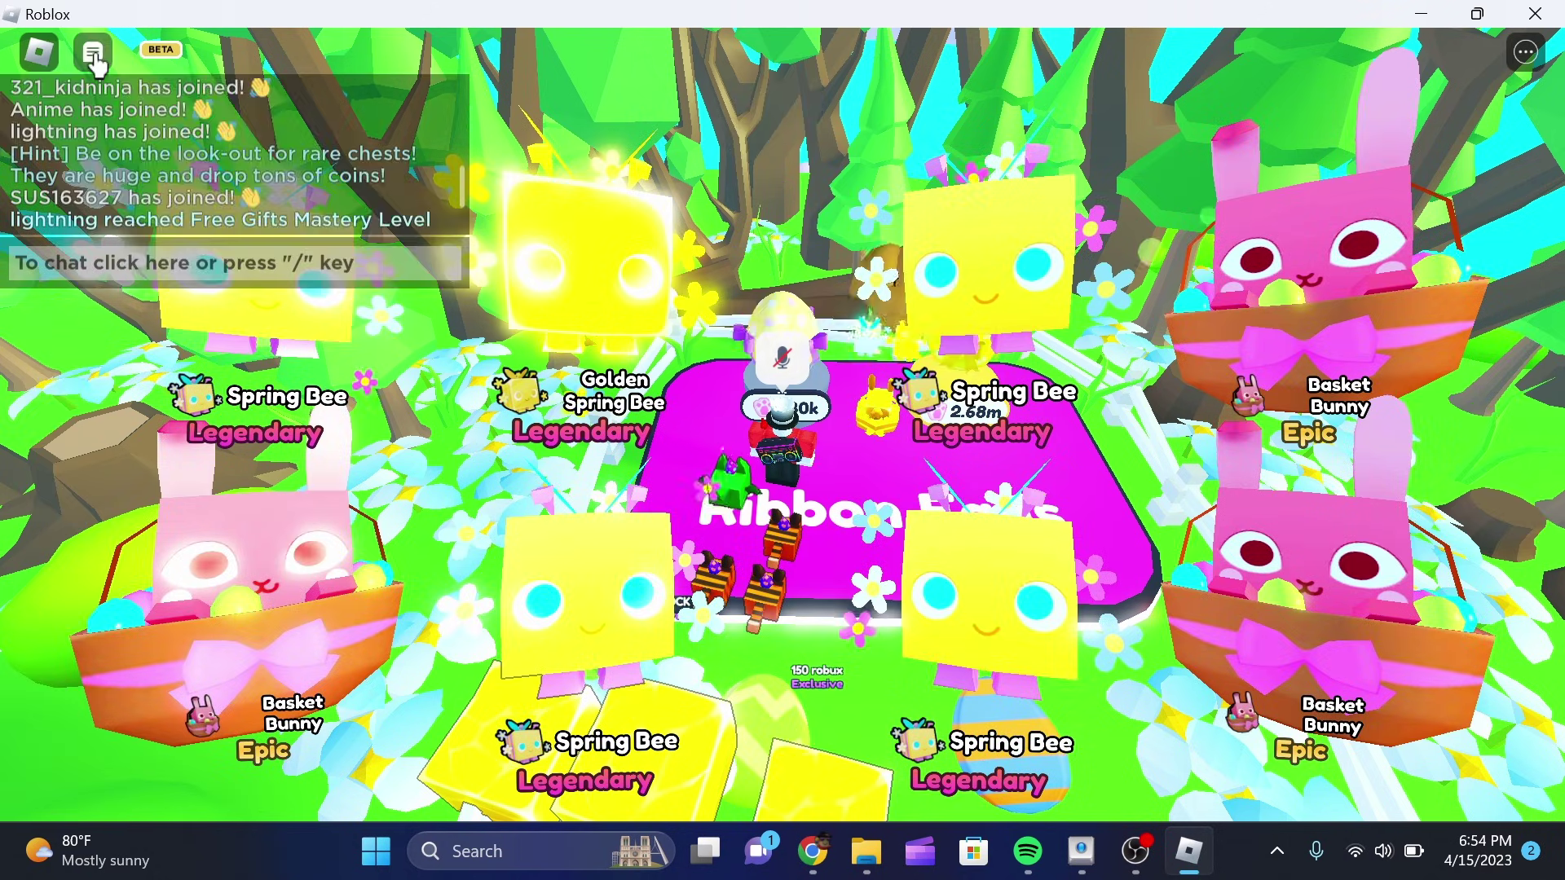
left_click(117, 72)
left_click(1082, 852)
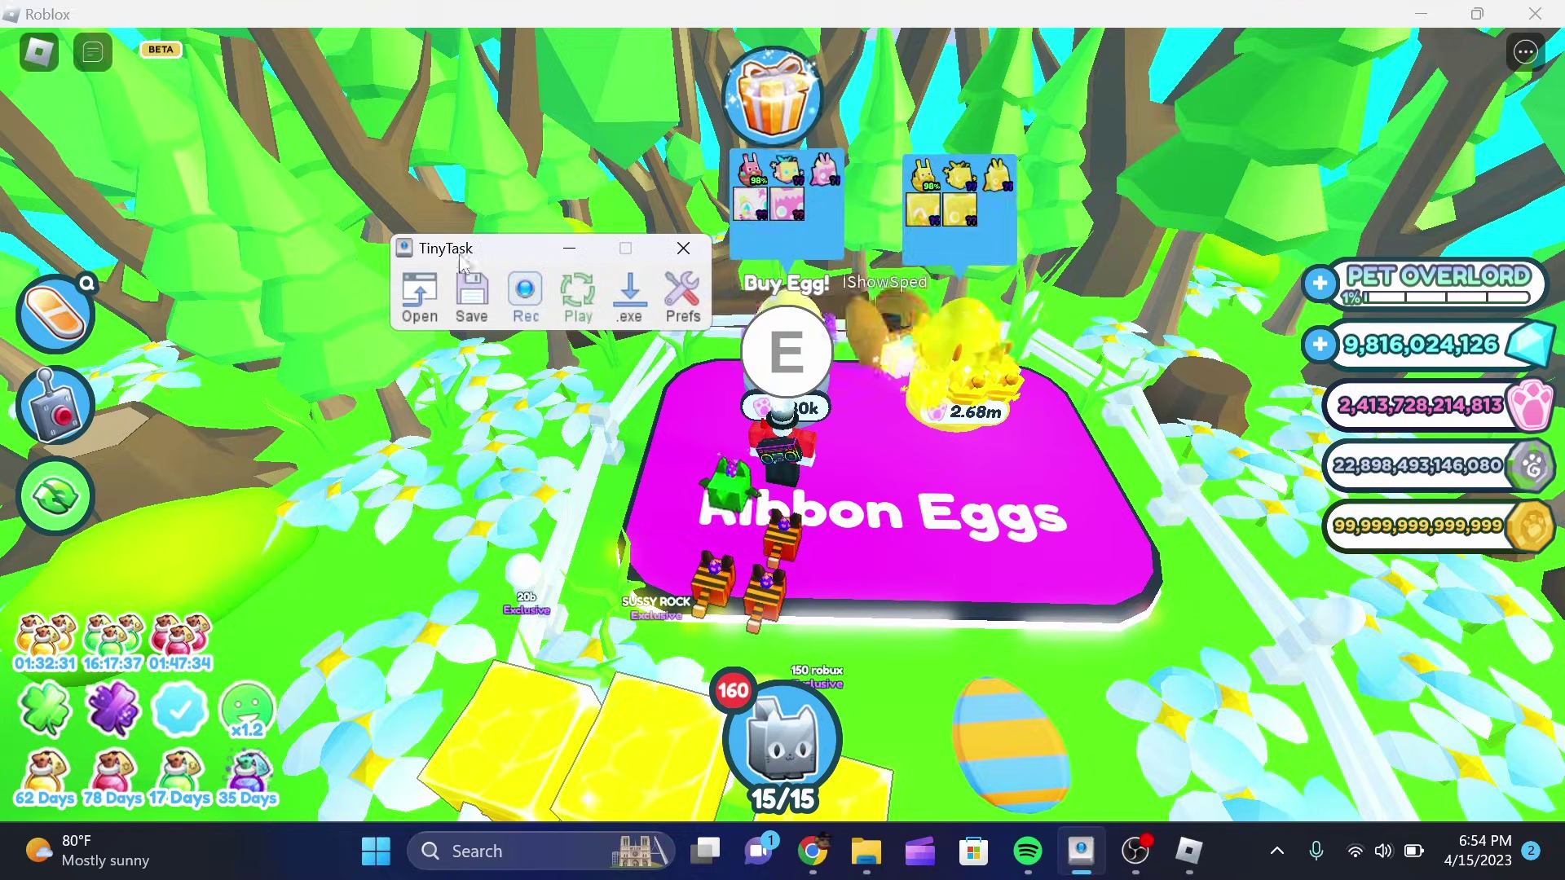
left_click_drag(461, 260, 543, 232)
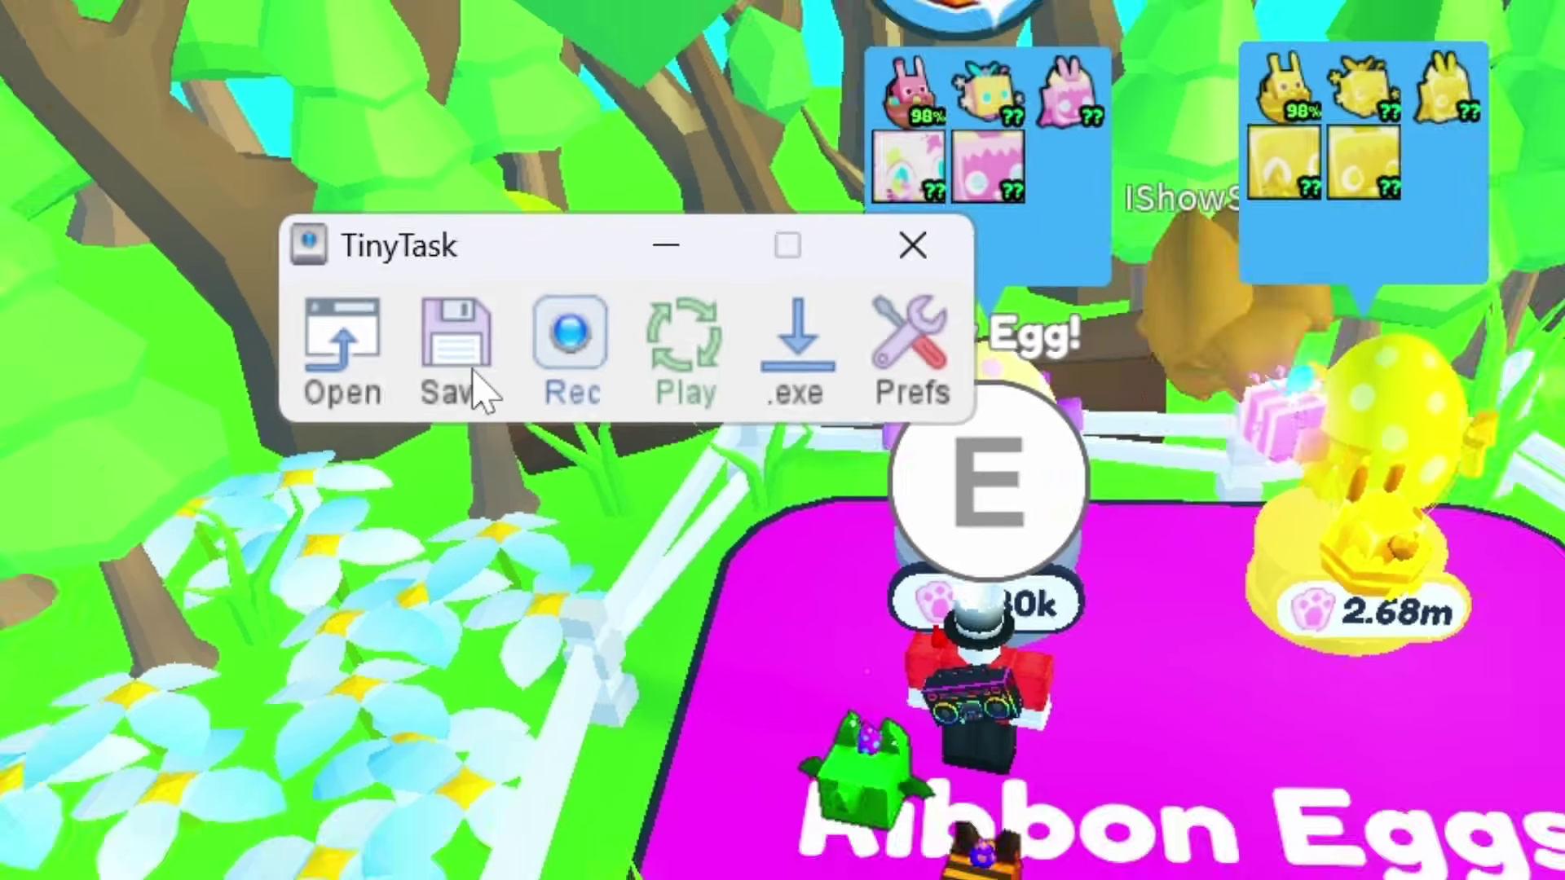
Save the recorded macro as ssasasdz.rec
left_click(541, 293)
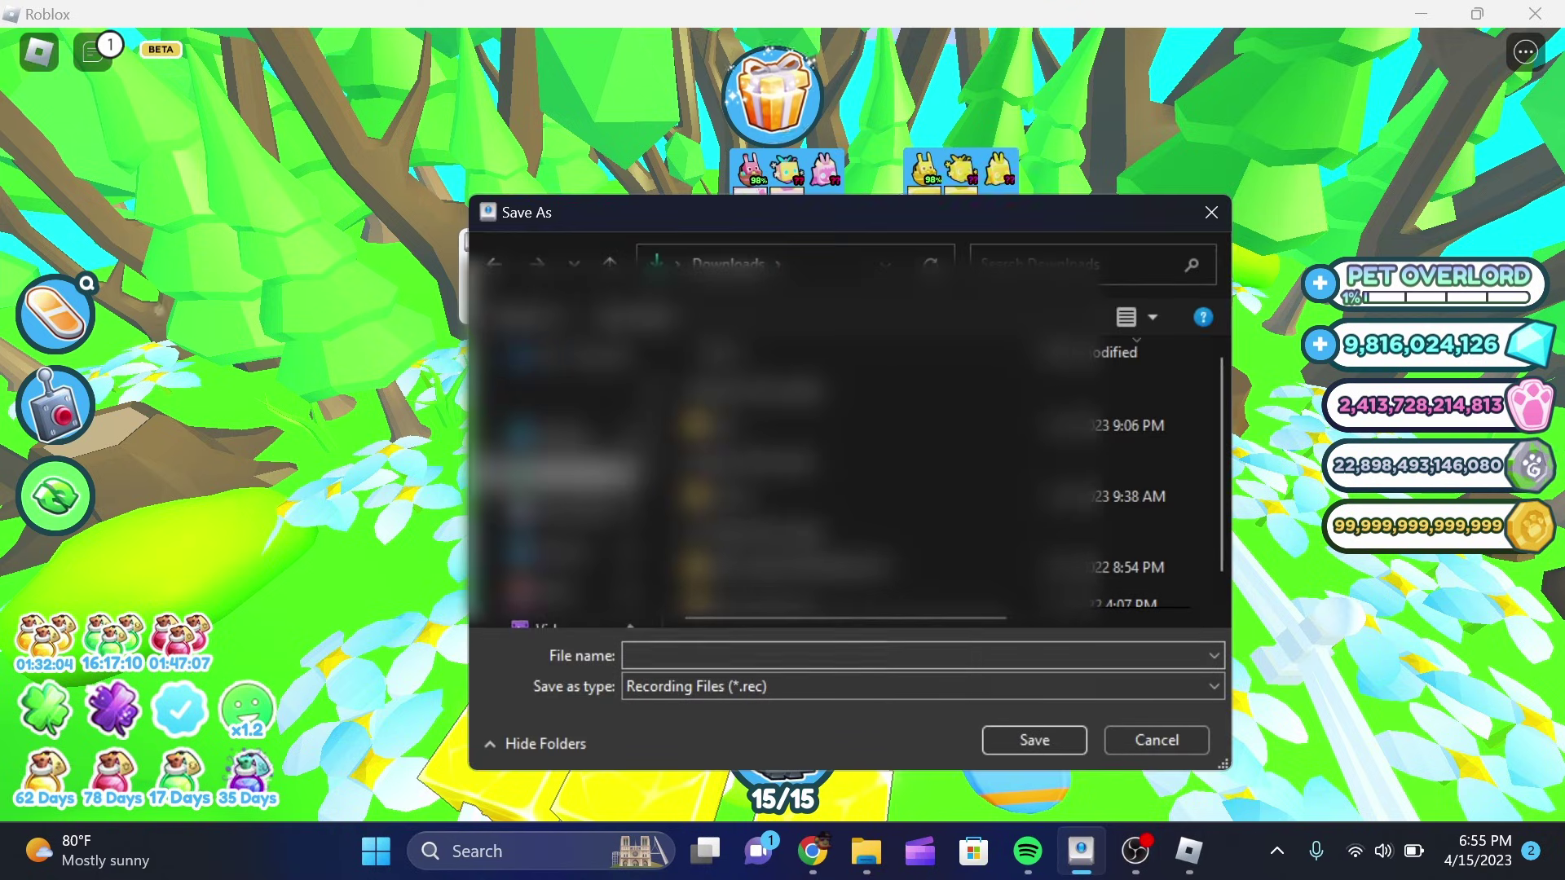
type("ssasasdz")
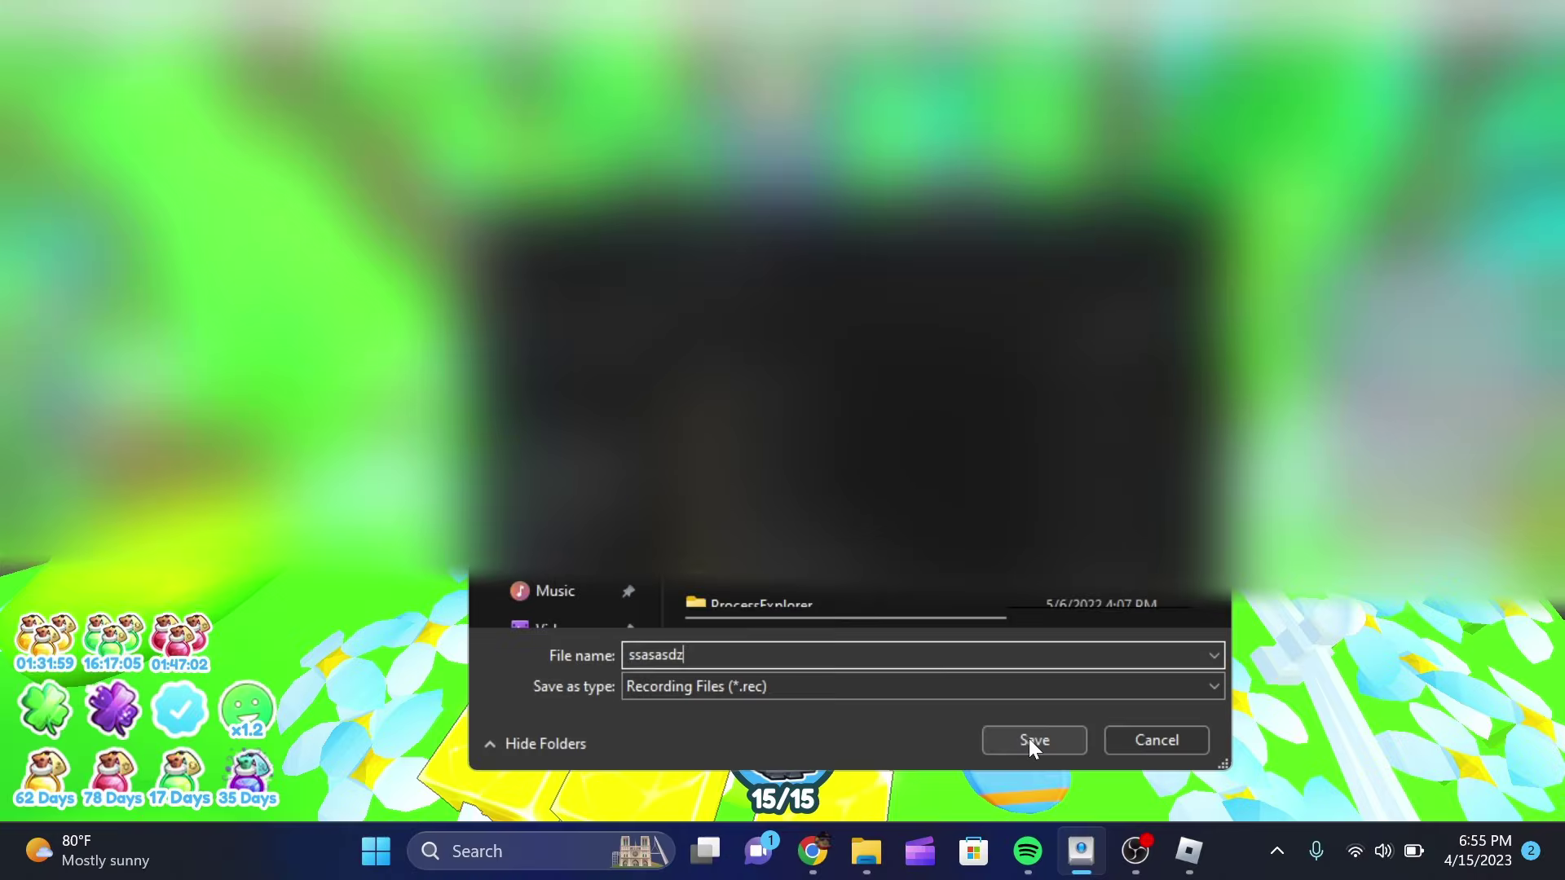
left_click(1284, 876)
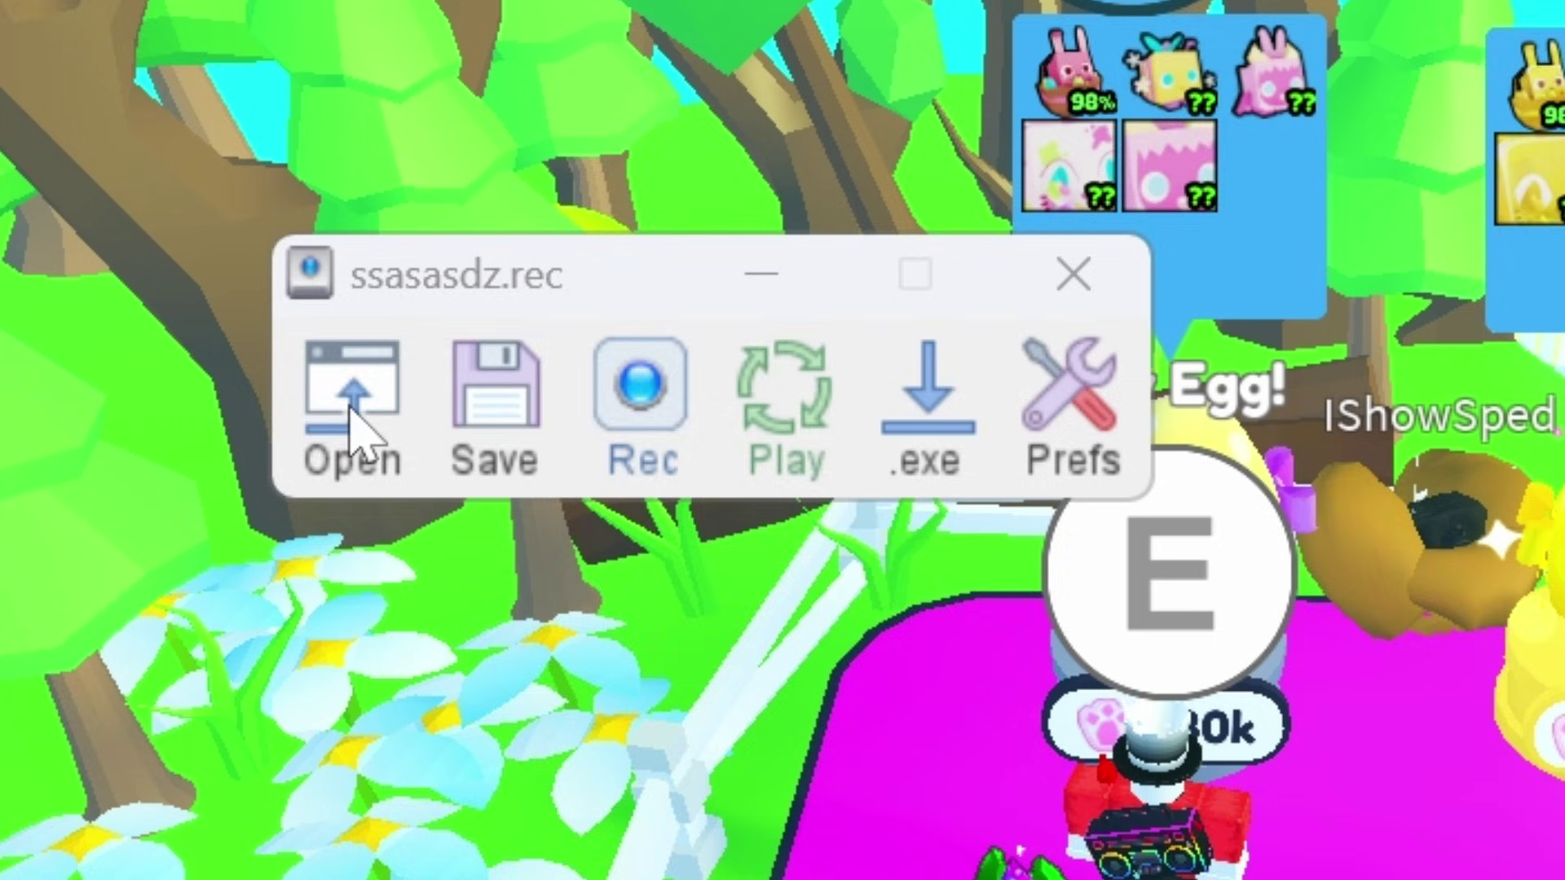
Cancel the Open dialog, review TinyTask's playback preferences, and return to Roblox
left_click(488, 300)
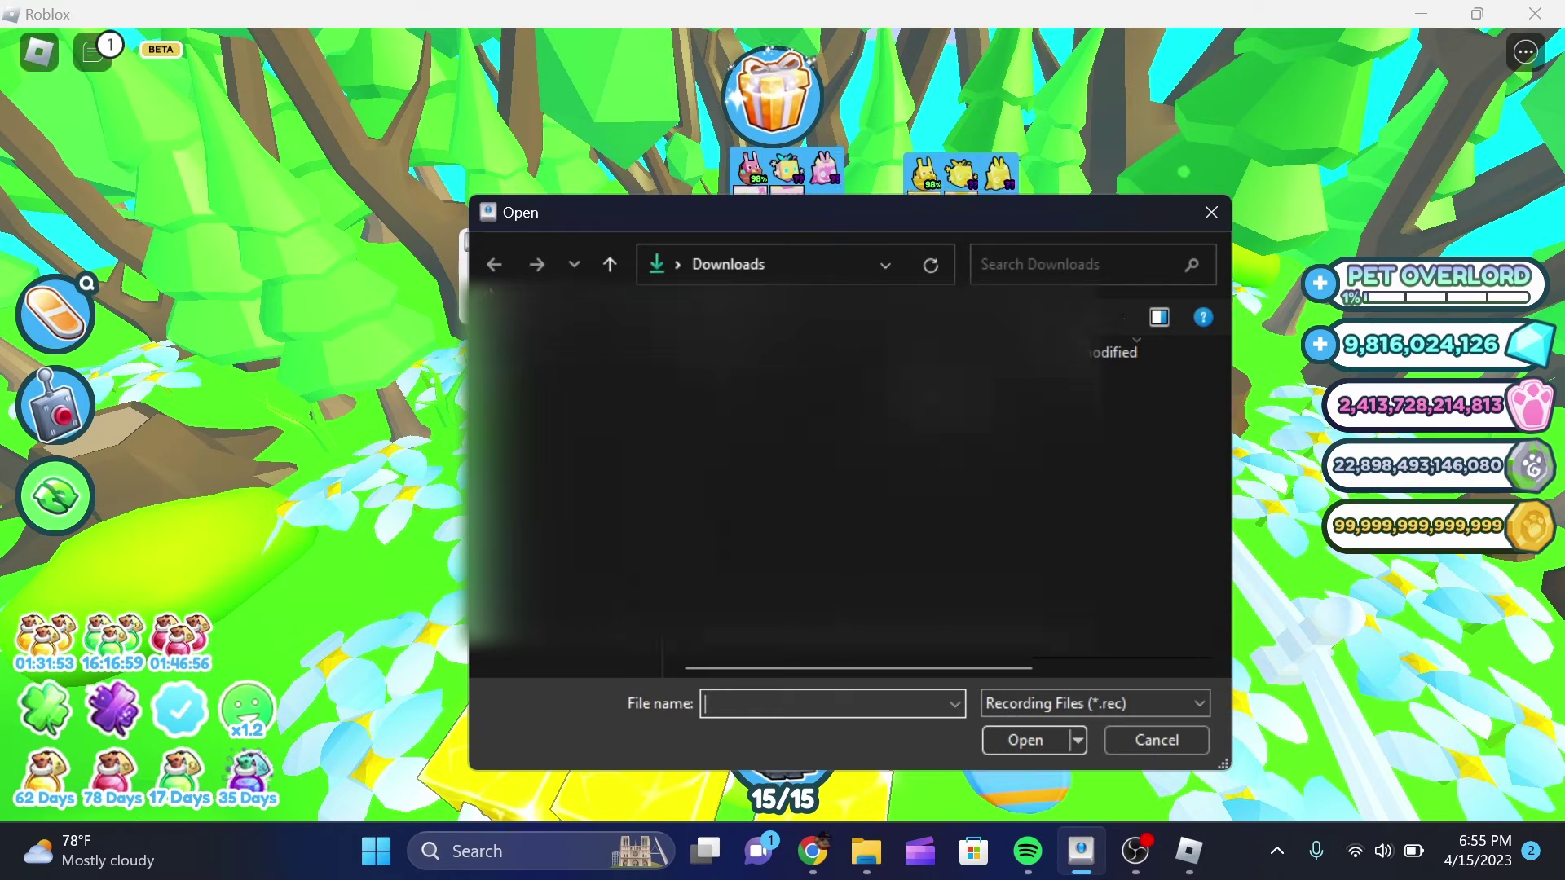
key("Escape")
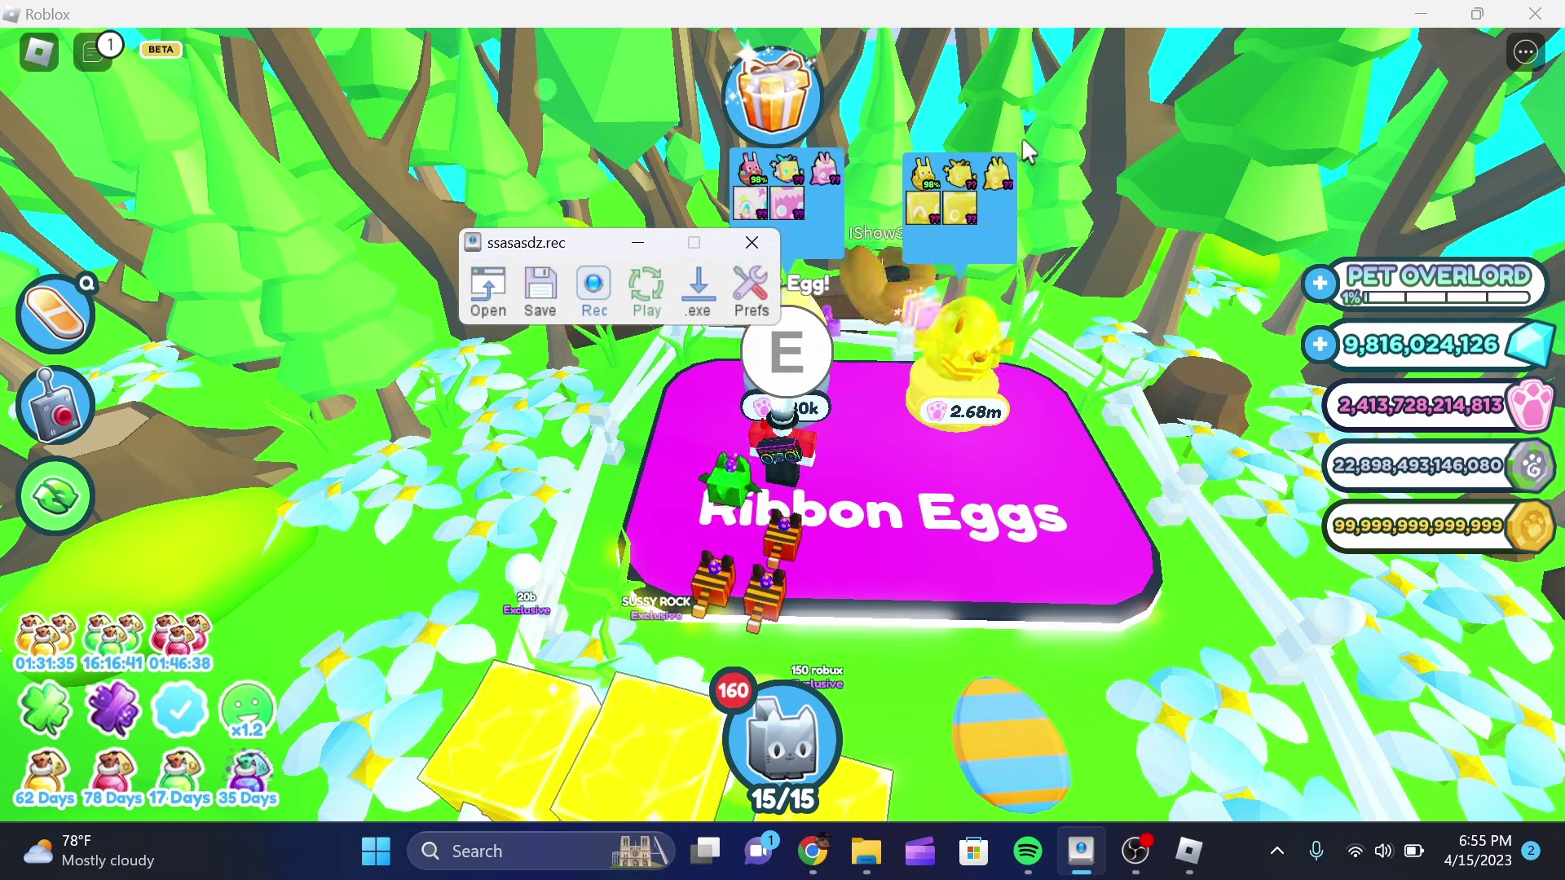
left_click(751, 297)
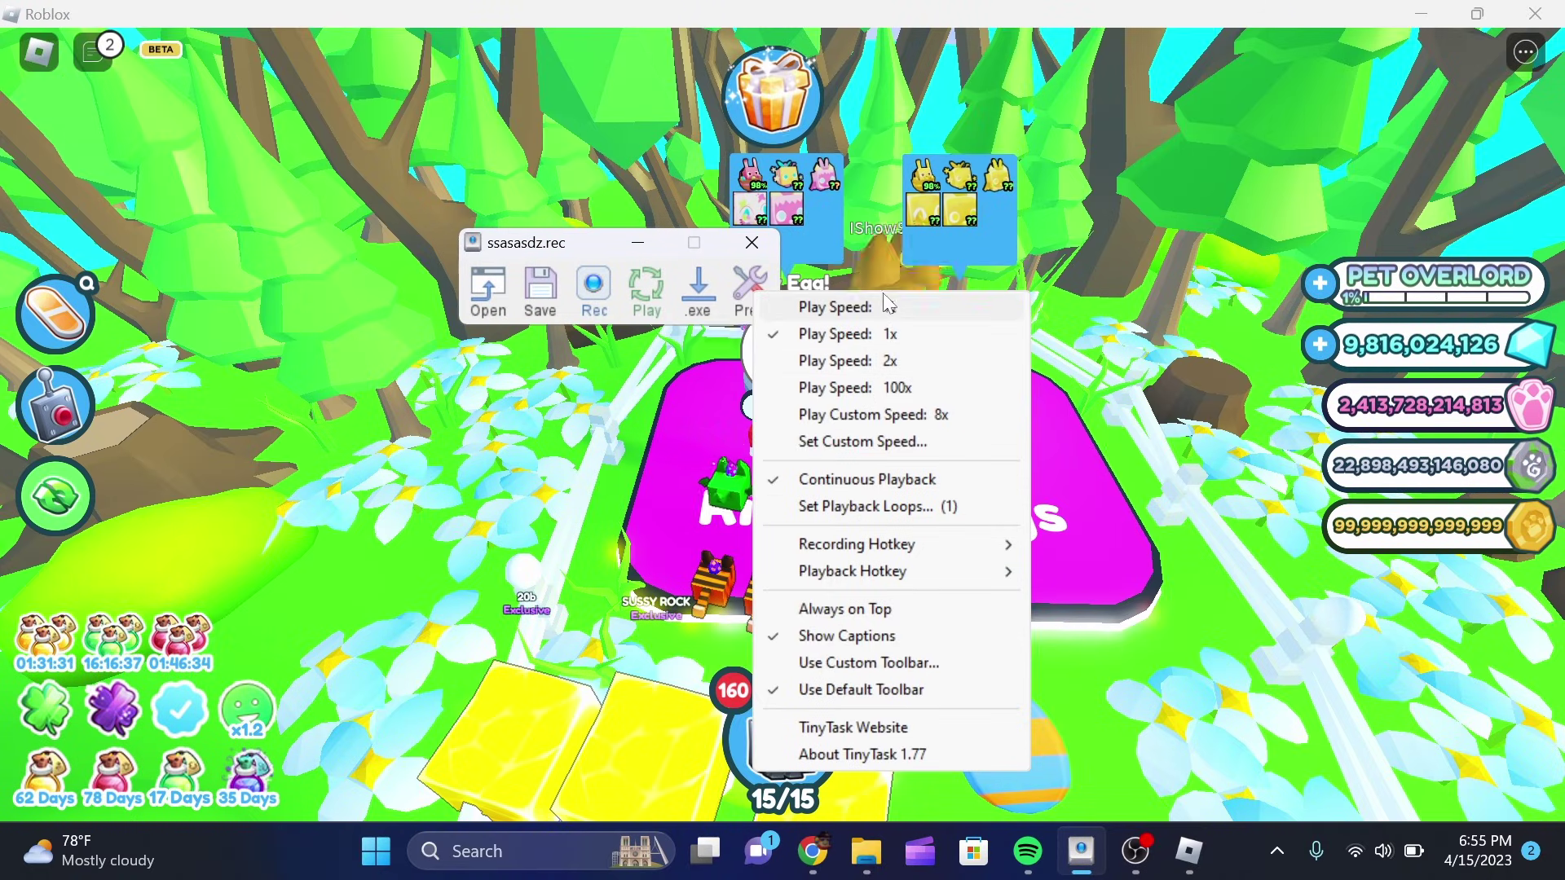
left_click(888, 306)
left_click(838, 297)
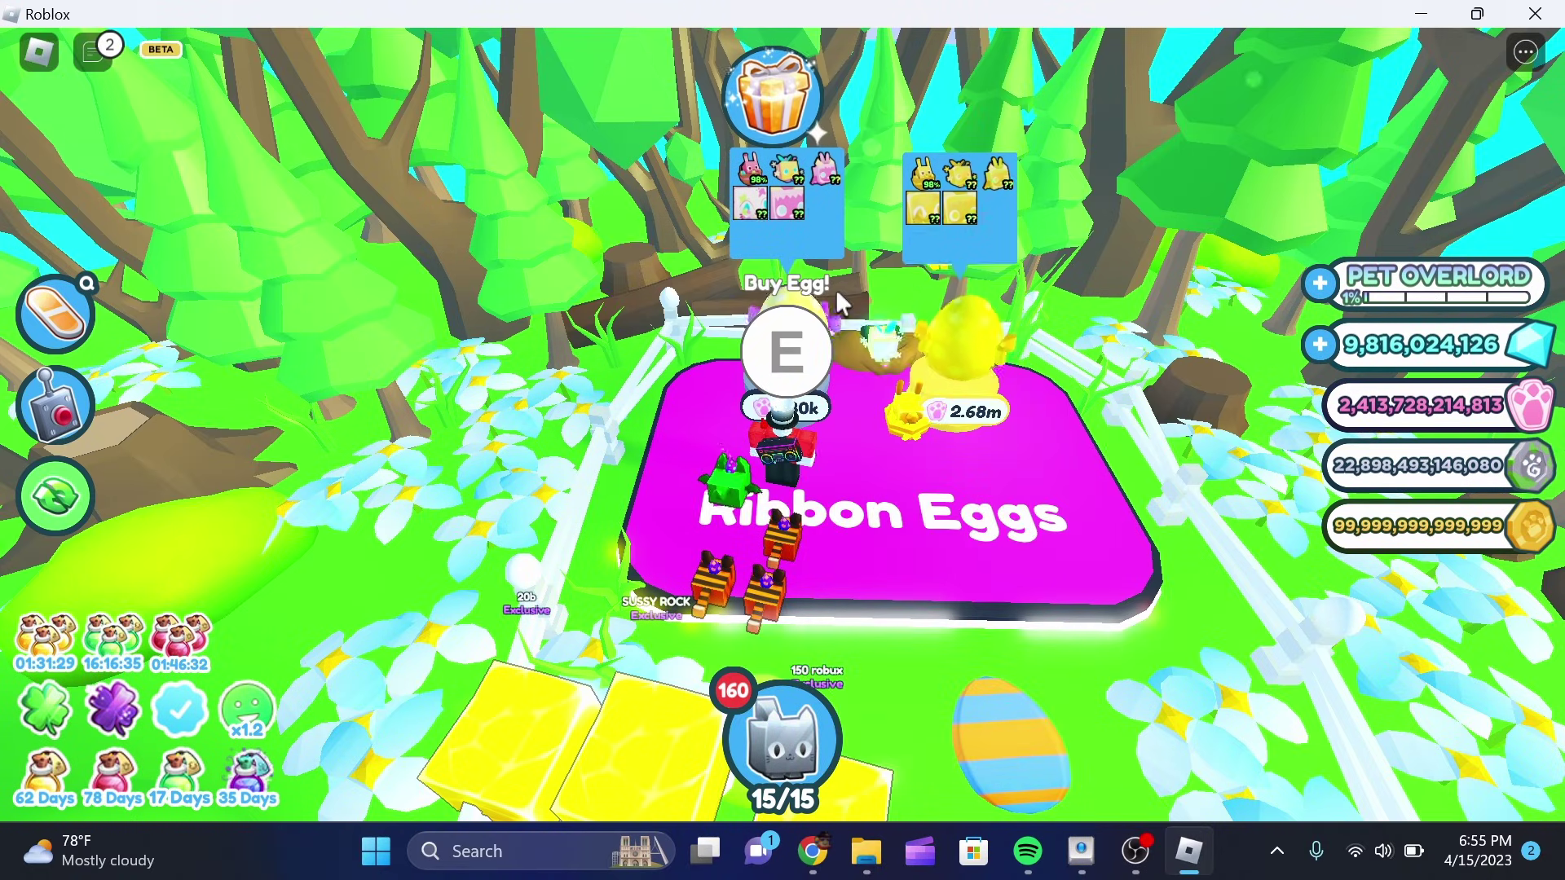
Hatch a batch of eight Ribbon Eggs, then recheck TinyTask's preferences
key("e")
left_click(1006, 545)
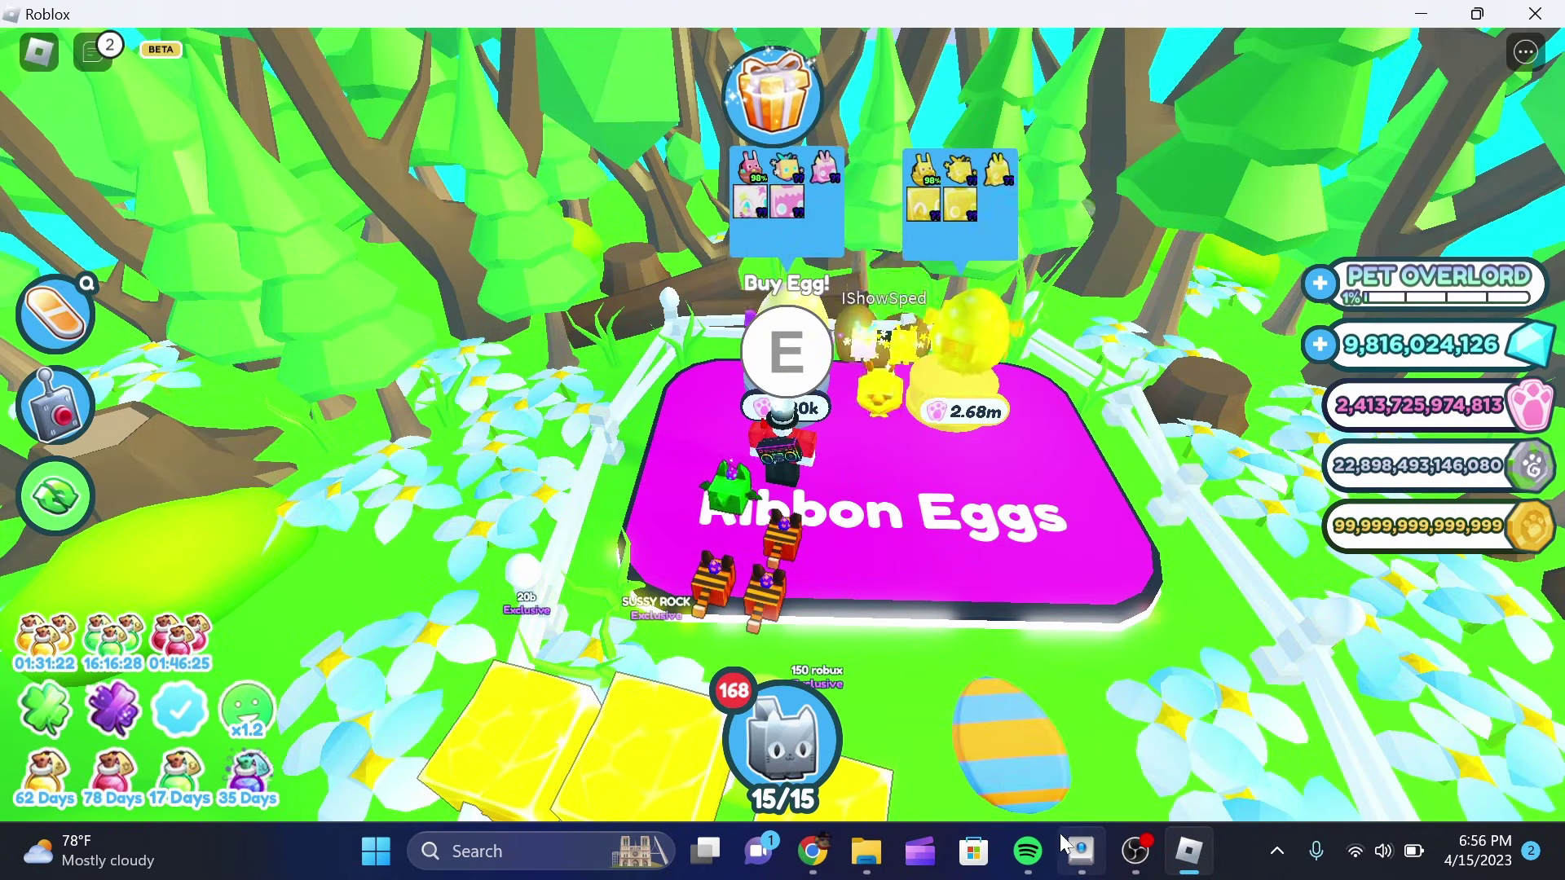
left_click(1067, 836)
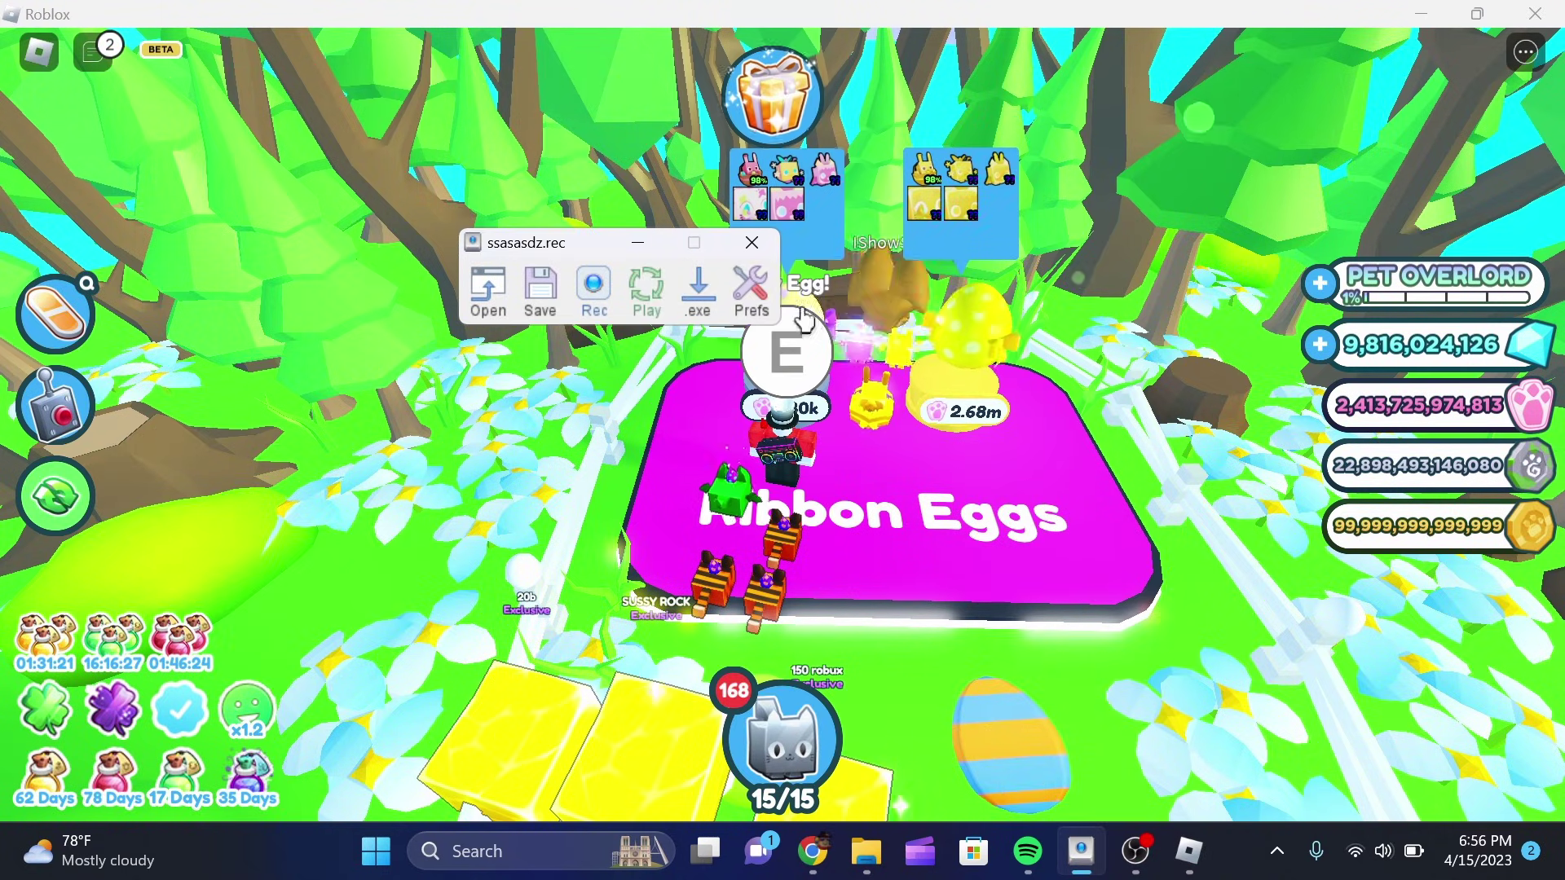
left_click(750, 291)
left_click(837, 346)
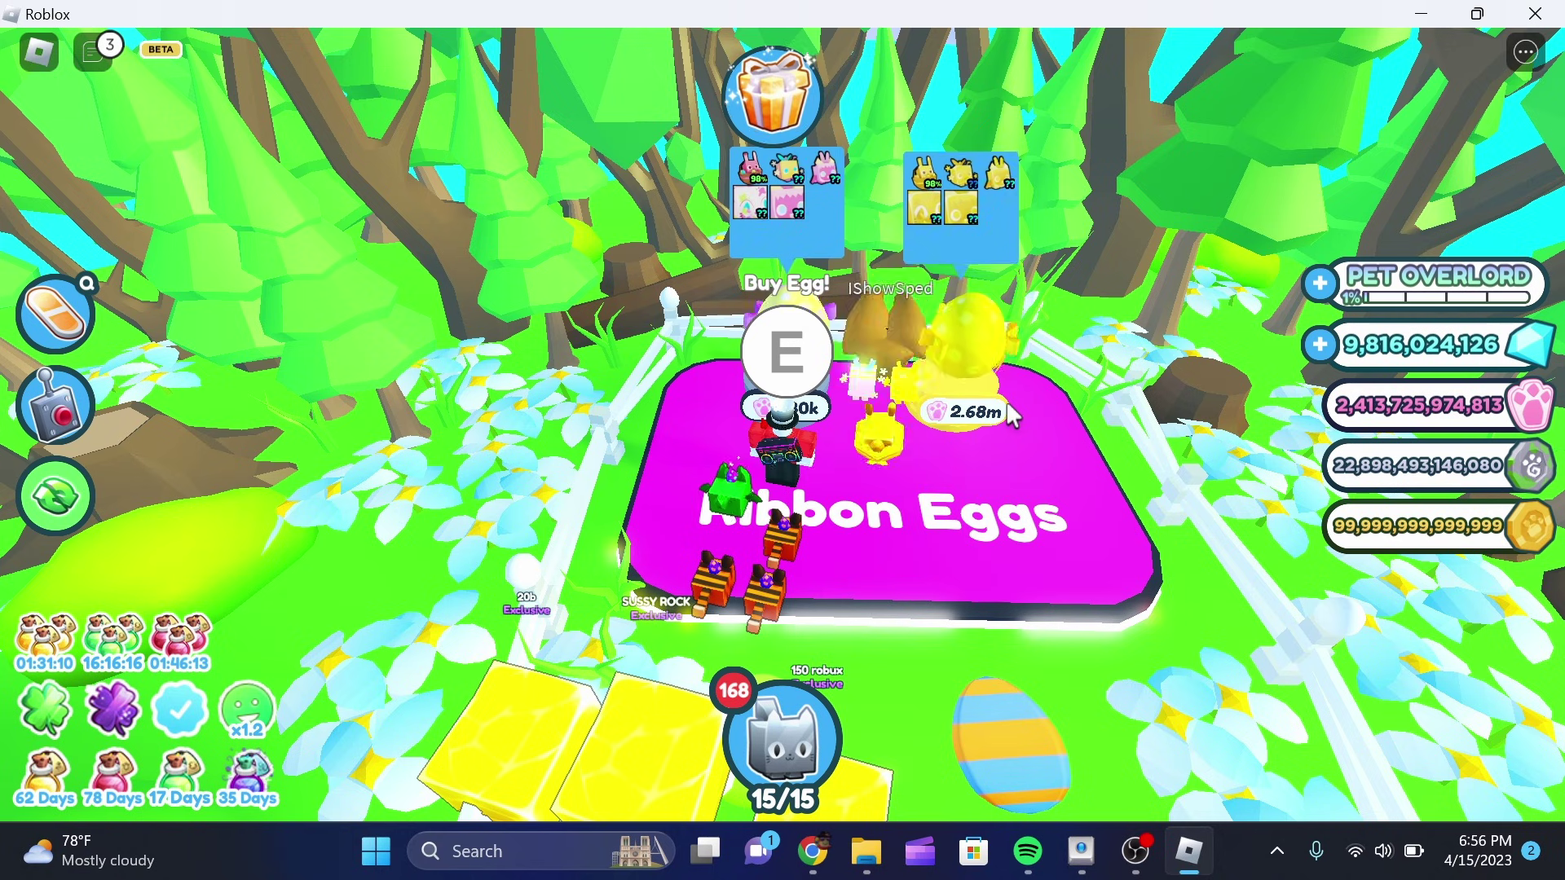
Hatch more eight-egg batches, yielding Golden Spring Bees and a Golden Basket Bunny
key("e")
key("e")
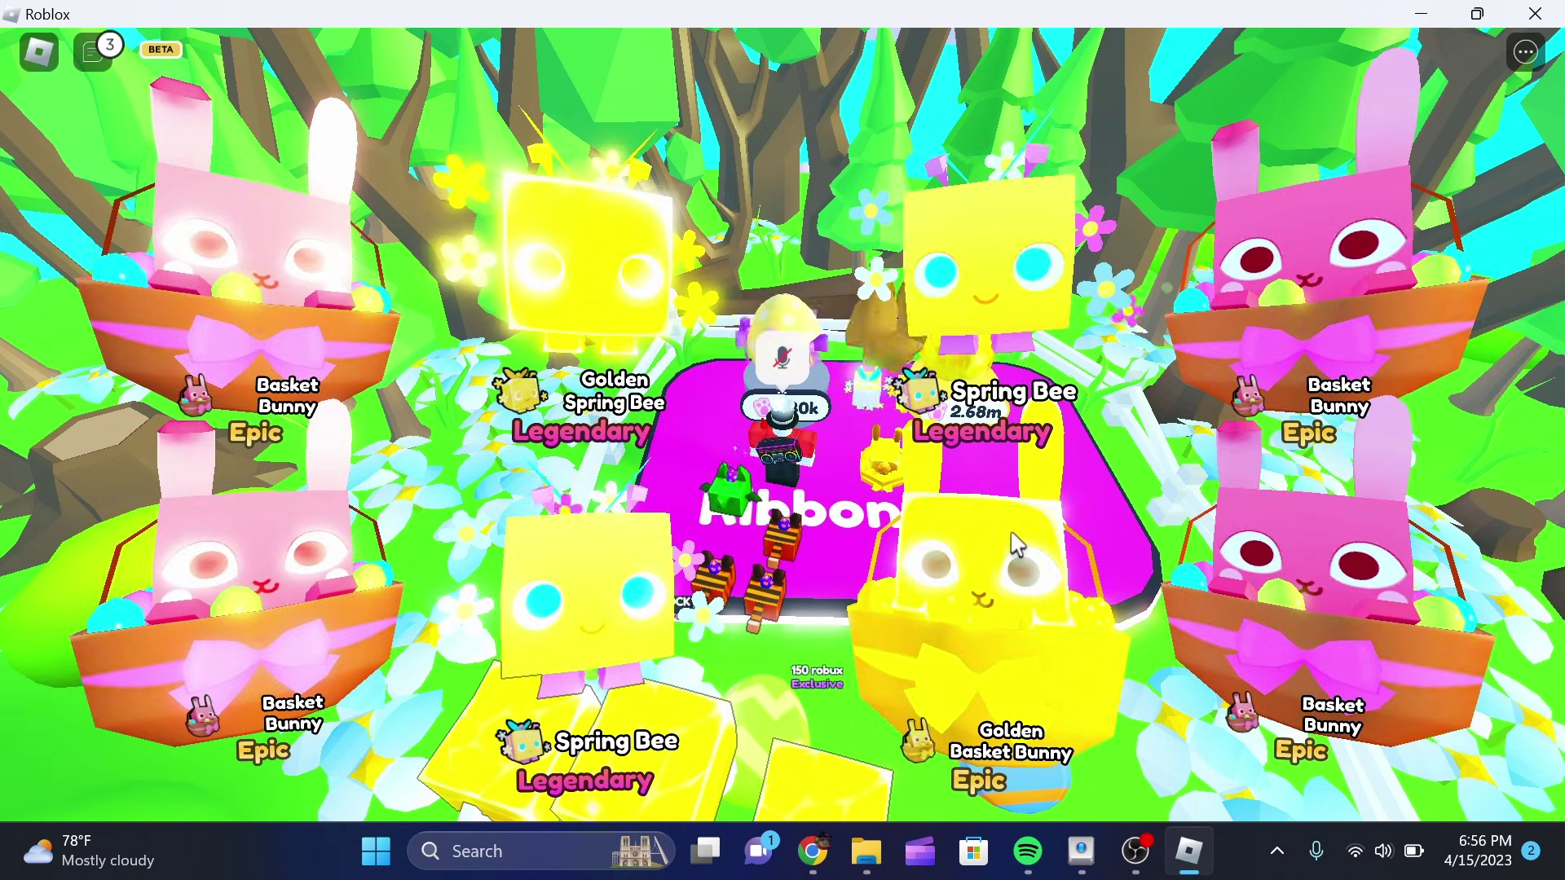
key("e")
key("e")
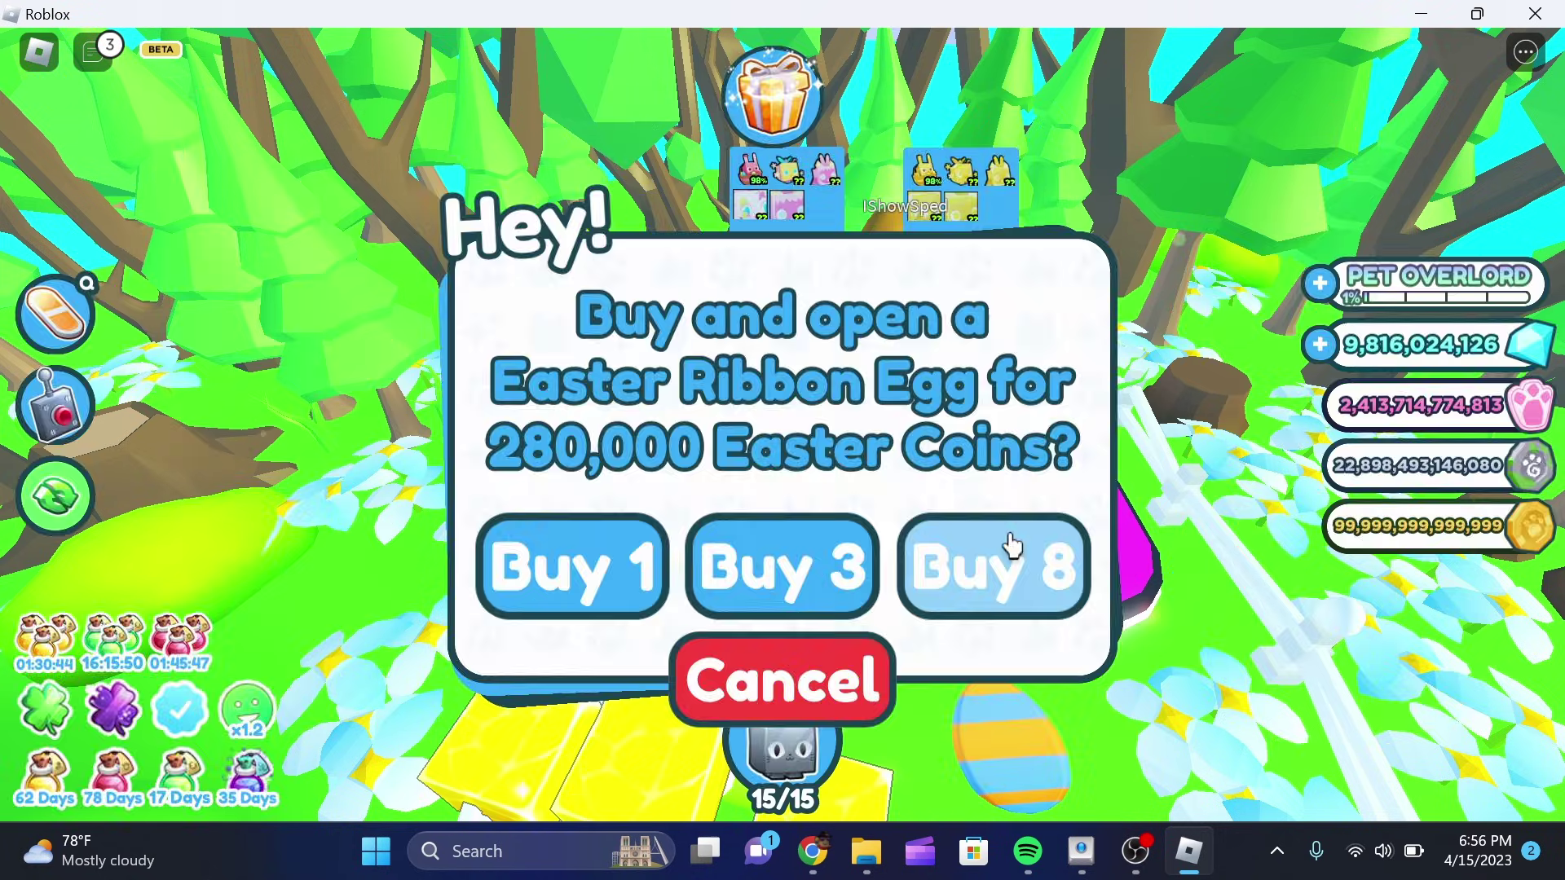
left_click(1004, 539)
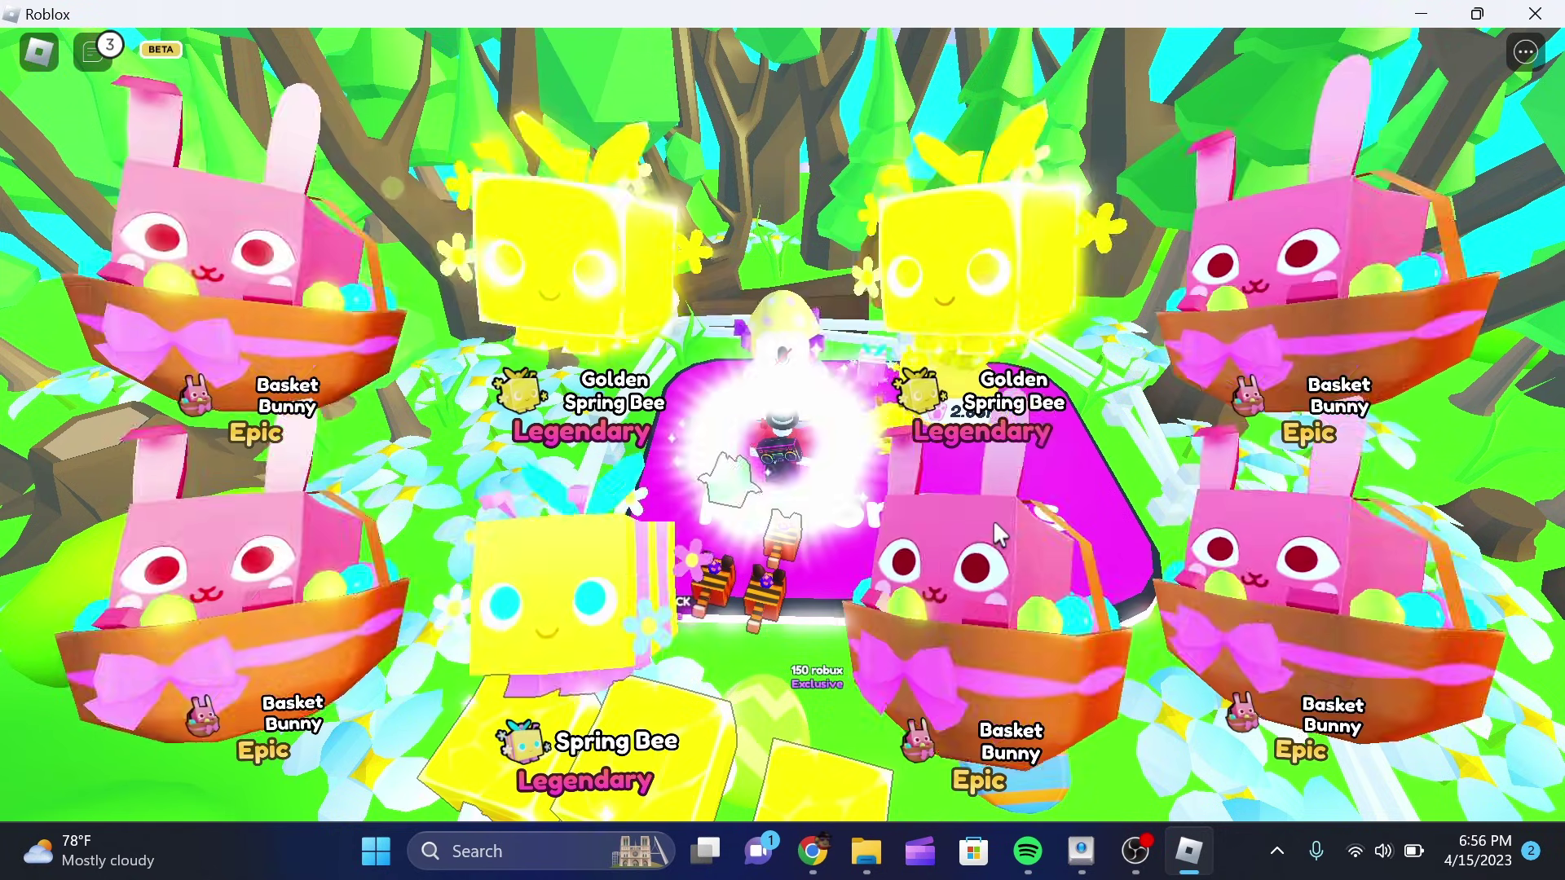